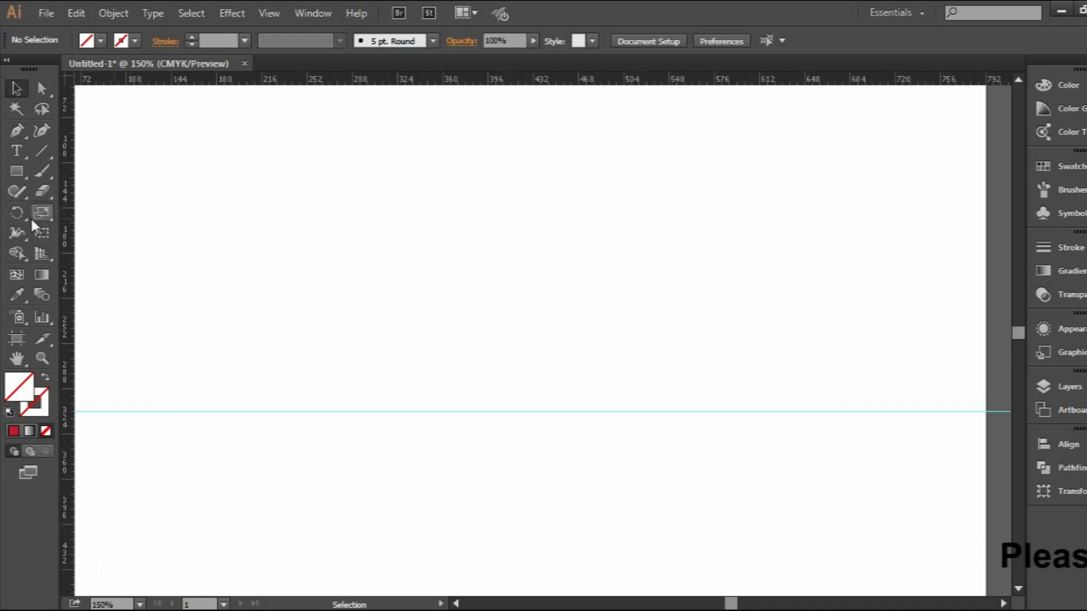
# Step: Draw a tall rectangle across the horizontal guide and fill it with dark blue
pyautogui.click(17, 171)
pyautogui.moveTo(466, 356); pyautogui.dragTo(612, 532)
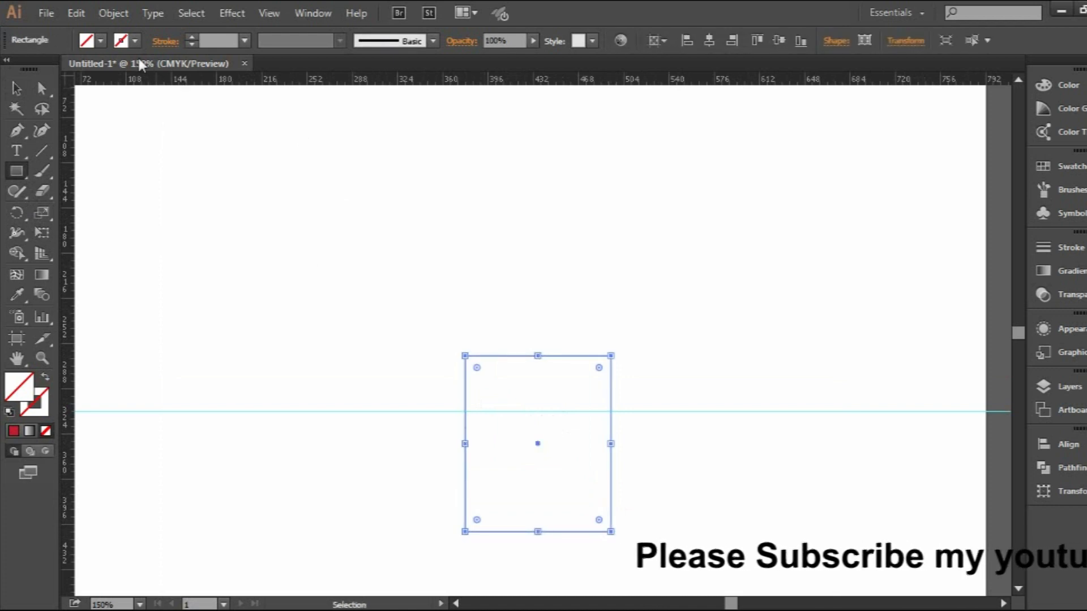
pyautogui.click(88, 41)
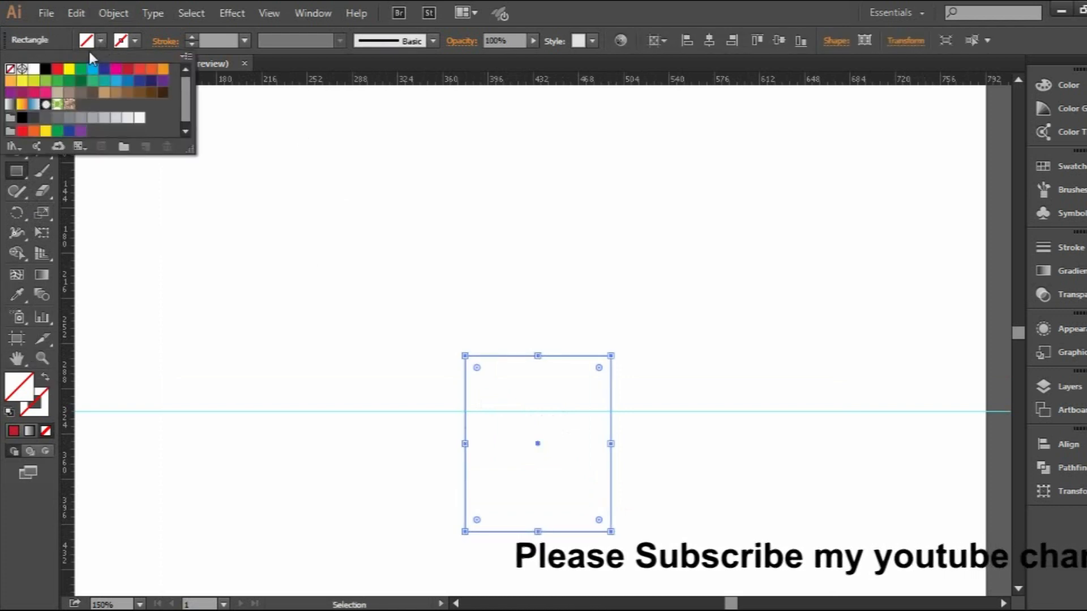
pyautogui.click(151, 79)
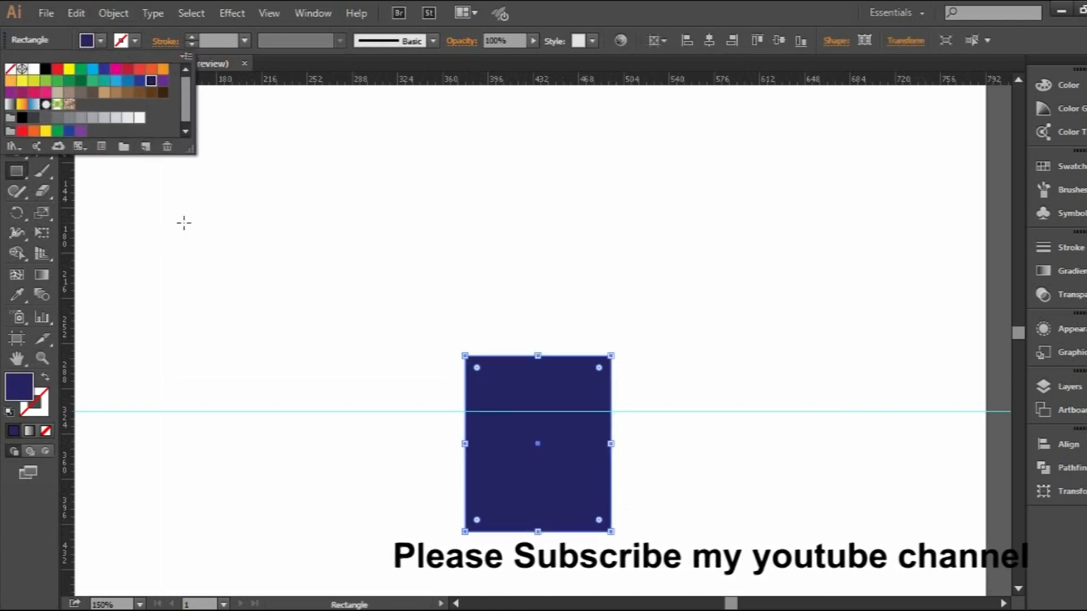
# Step: Centre the blue rectangle horizontally and vertically on the artboard
pyautogui.click(16, 87)
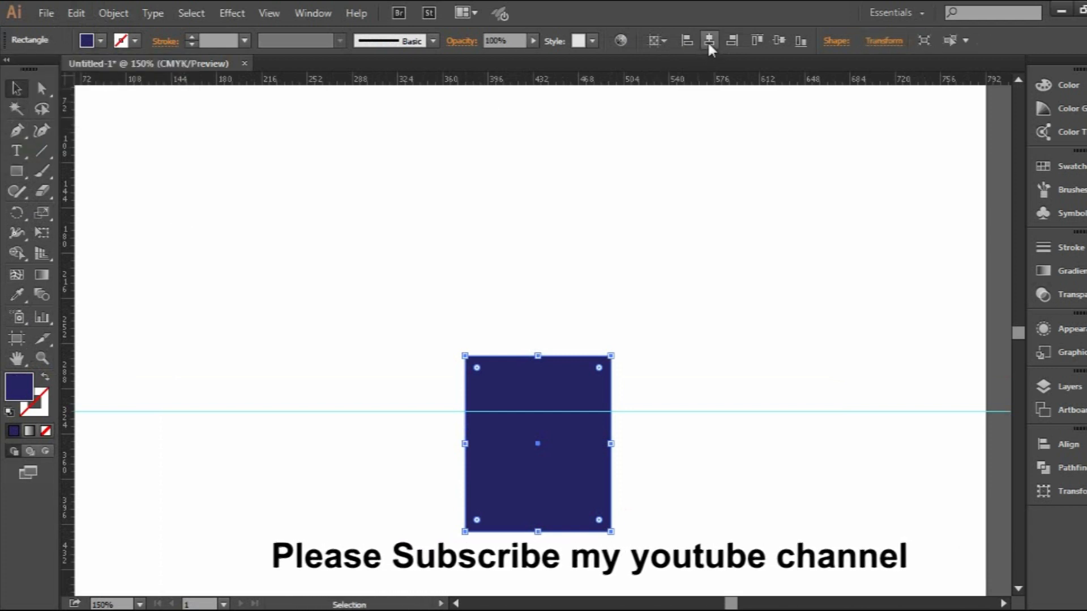
pyautogui.click(709, 45)
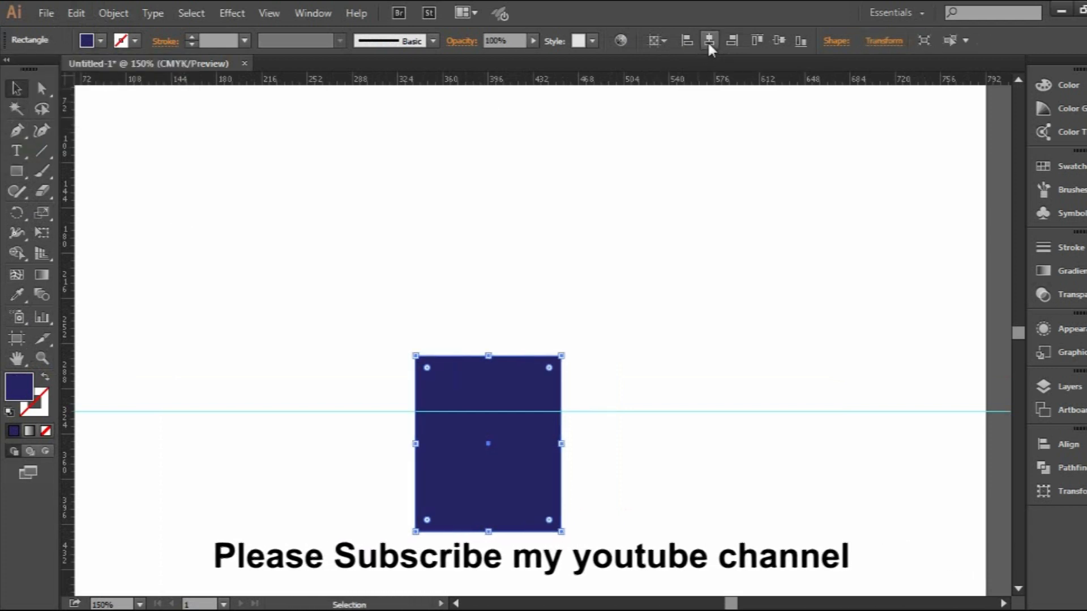
pyautogui.click(778, 45)
pyautogui.click(647, 267)
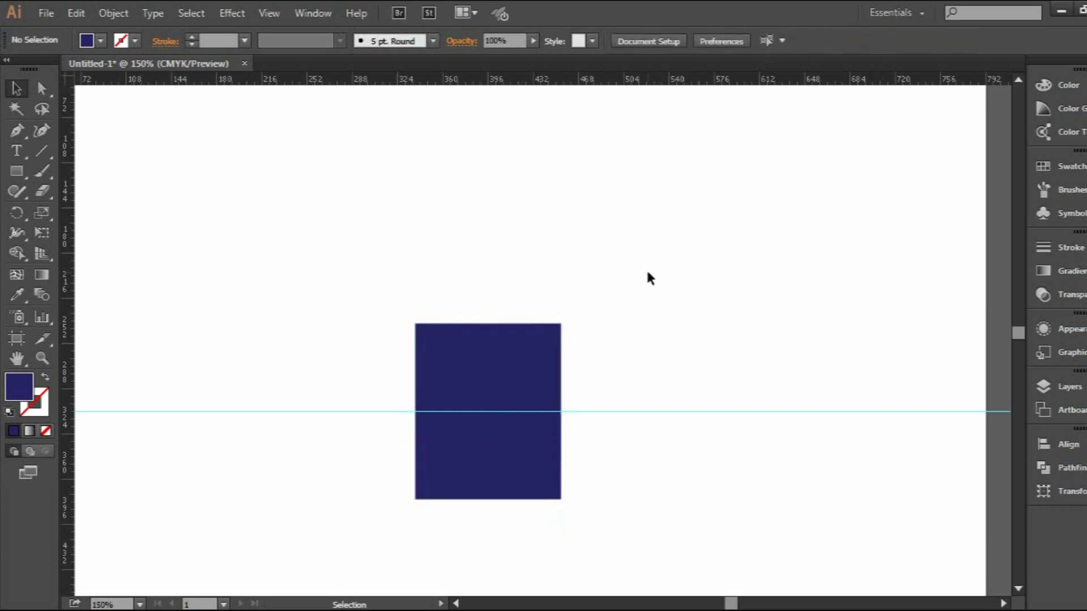
# Step: Narrow the rectangle slightly by pulling its right edge inward
pyautogui.click(451, 374)
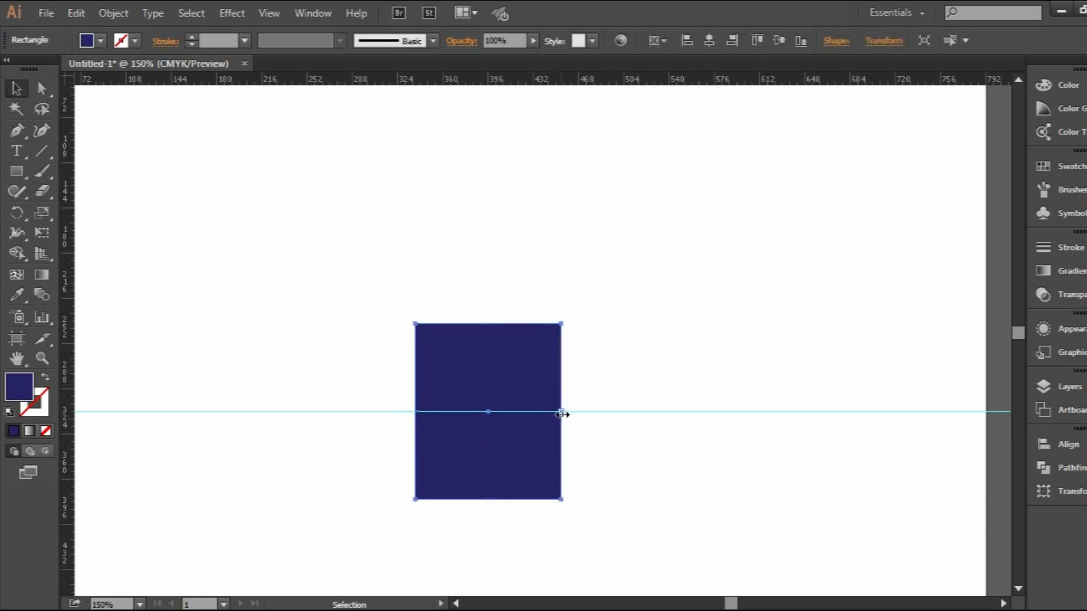
pyautogui.moveTo(543, 415); pyautogui.dragTo(544, 415)
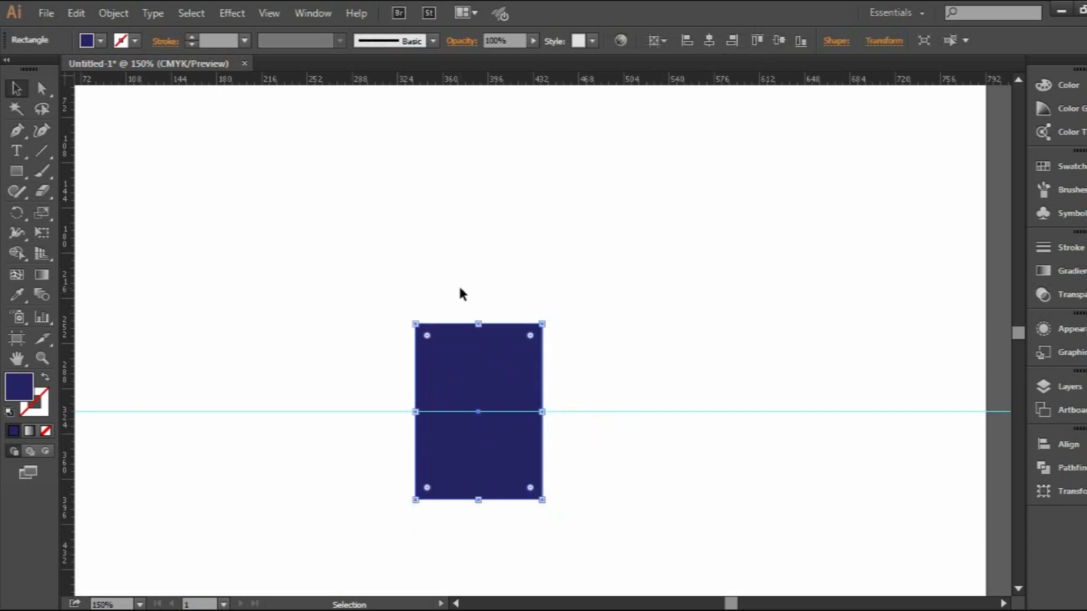
pyautogui.click(396, 274)
# Step: Draw a curved half-spire with the Pen tool, from the rectangle's top-left corner to a central peak and down to its top edge's midpoint
pyautogui.hotkey('ctrl', '+')
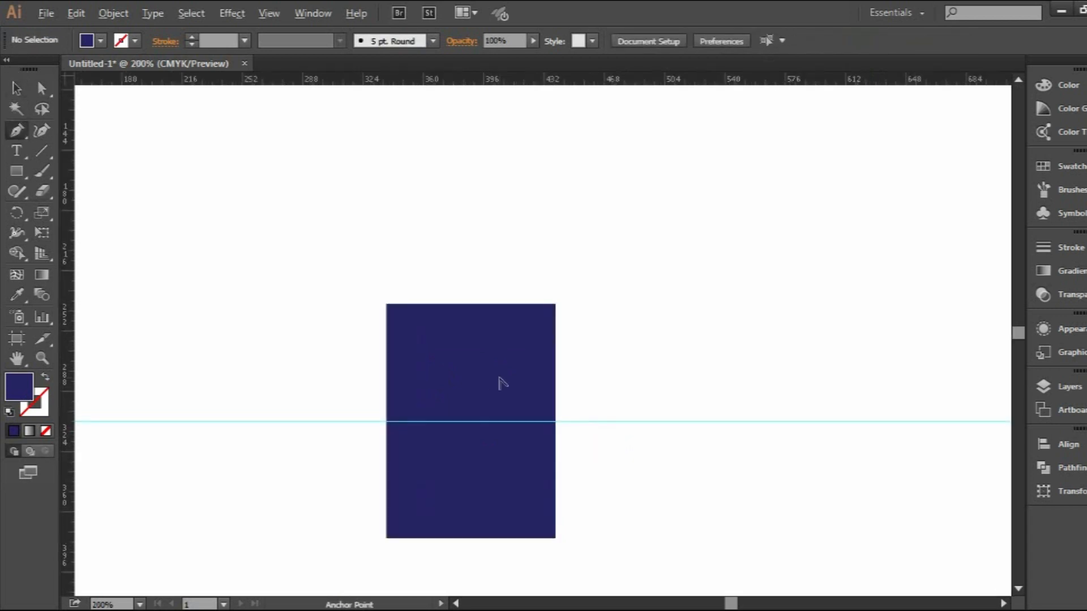
pyautogui.click(389, 305)
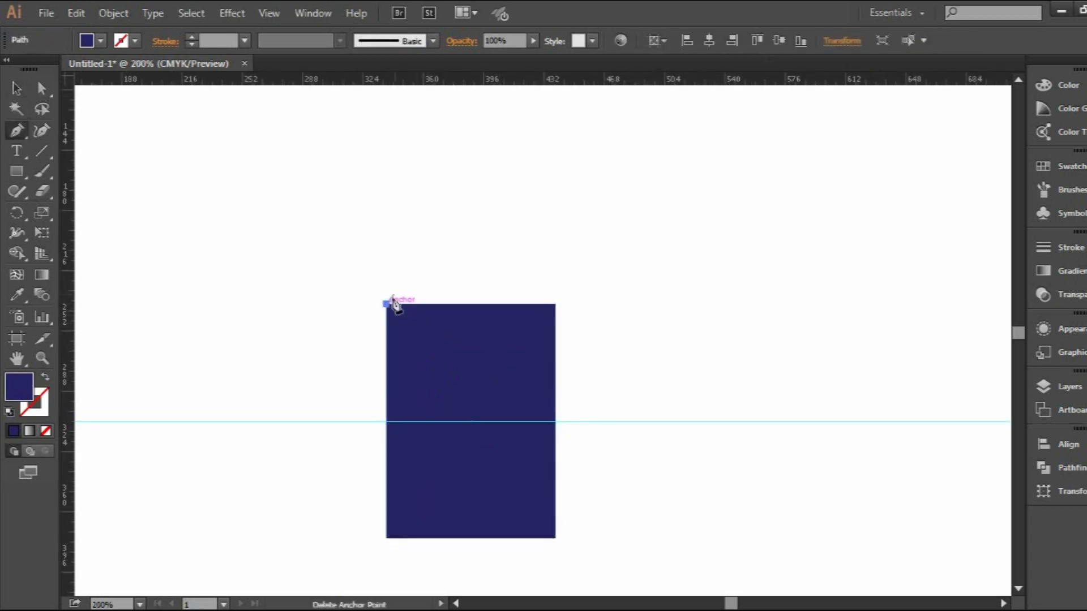
pyautogui.moveTo(471, 198); pyautogui.dragTo(472, 138)
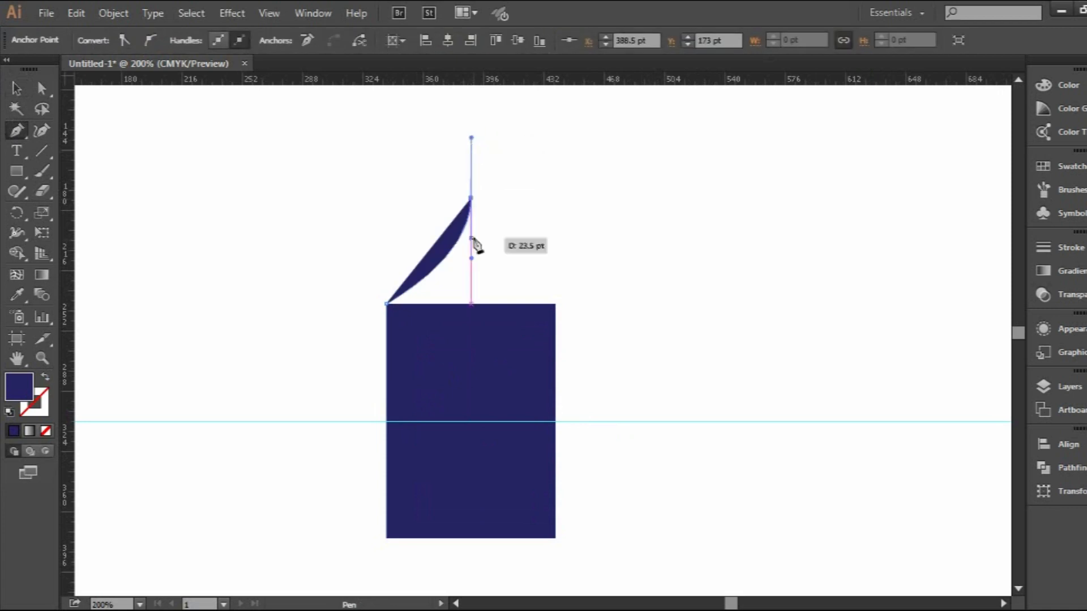
pyautogui.click(471, 305)
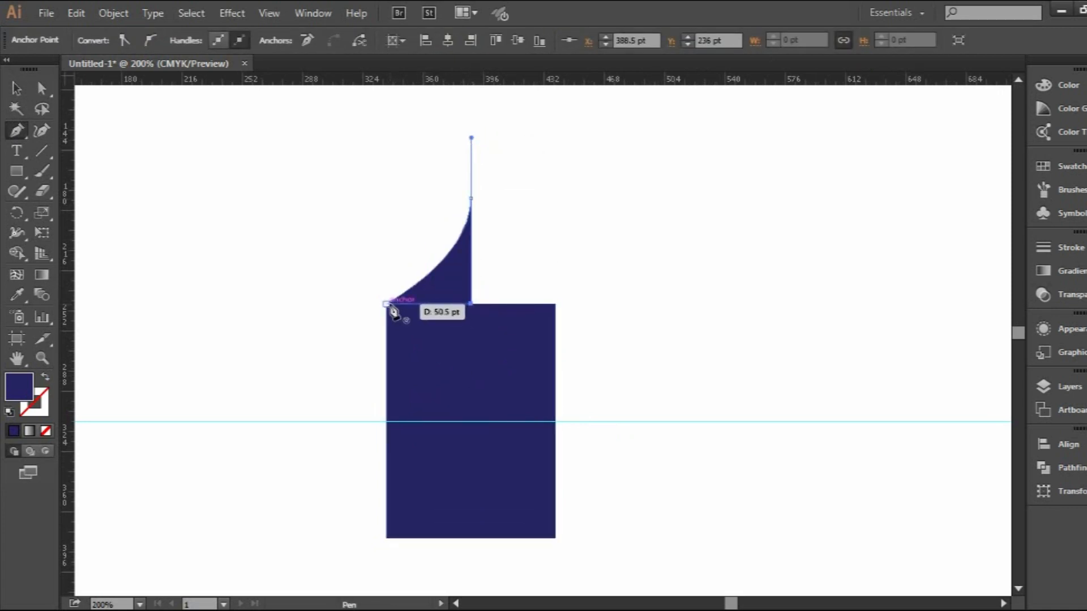
pyautogui.click(16, 87)
pyautogui.click(210, 248)
# Step: Reflect a copy of the half-spire across the vertical axis and place it against the original to complete the pointed top
pyautogui.click(433, 284)
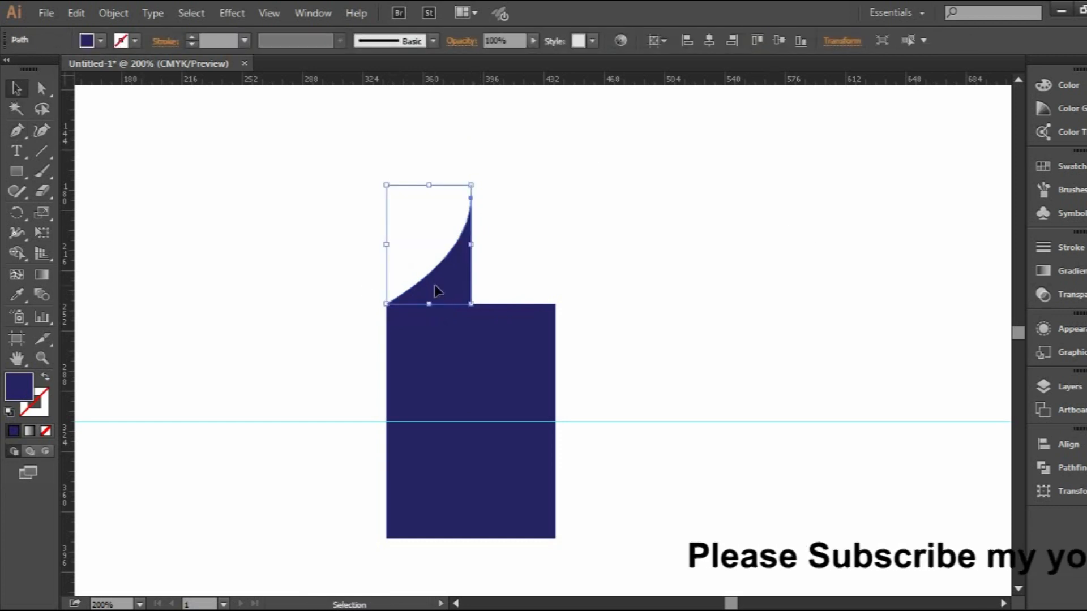
pyautogui.rightClick(434, 284)
pyautogui.moveTo(547, 512)
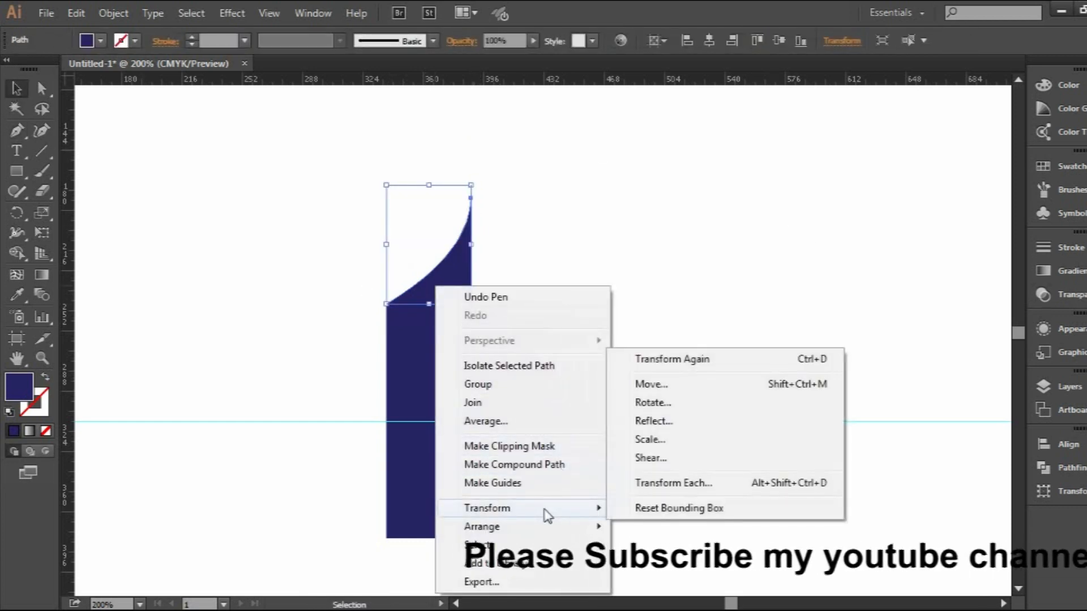
pyautogui.click(652, 422)
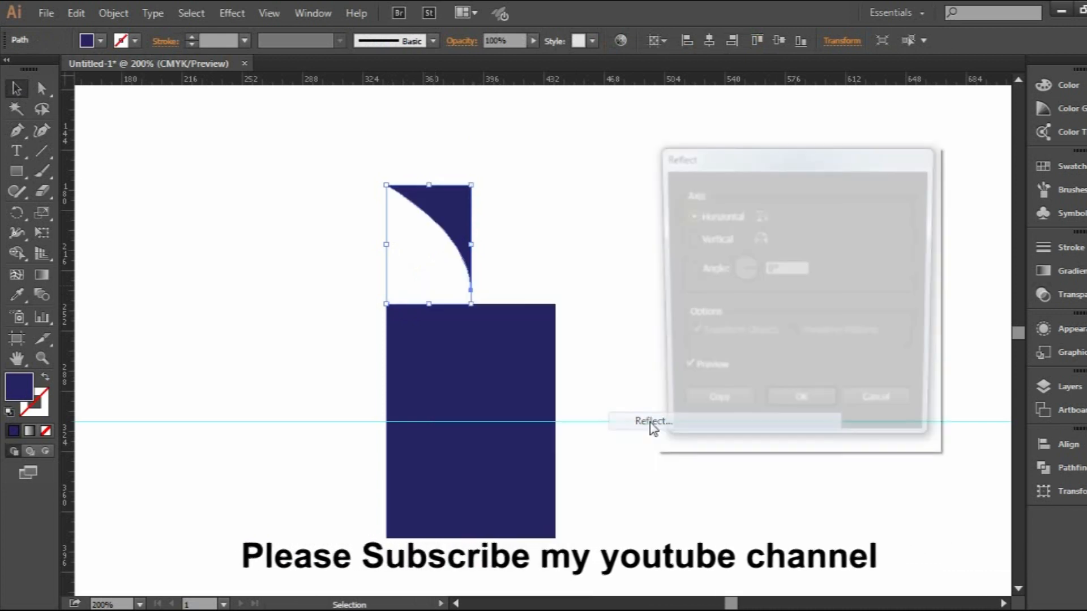
pyautogui.click(718, 237)
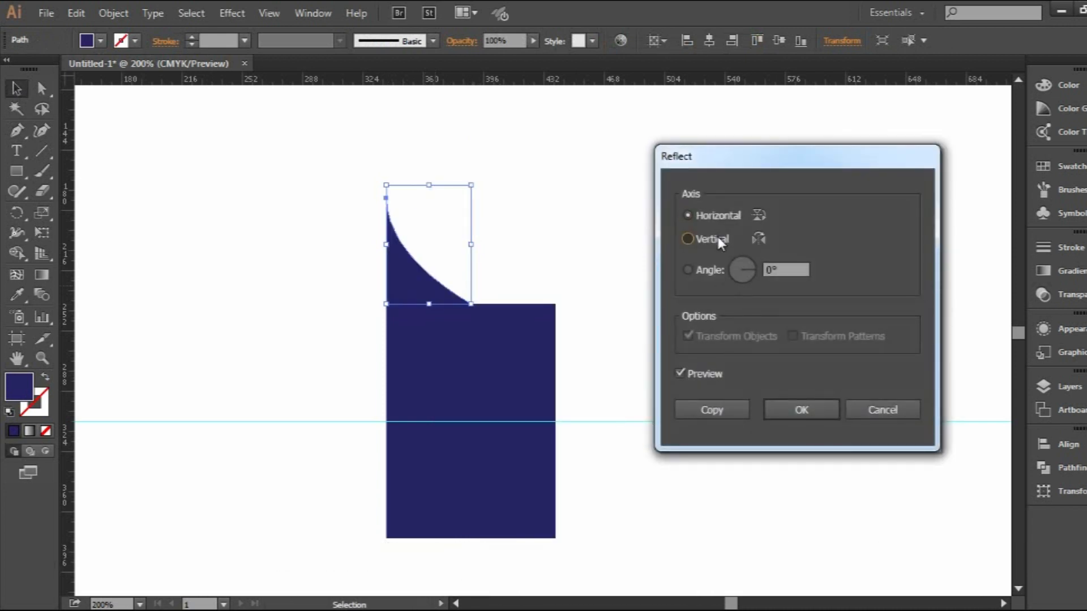
pyautogui.click(706, 412)
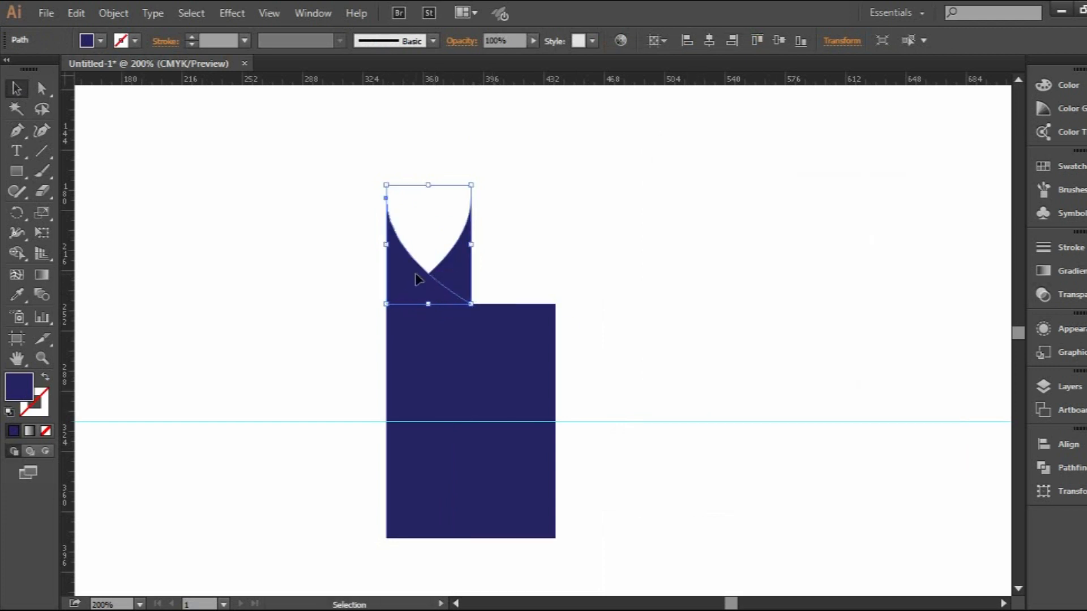
pyautogui.moveTo(413, 277); pyautogui.dragTo(499, 283)
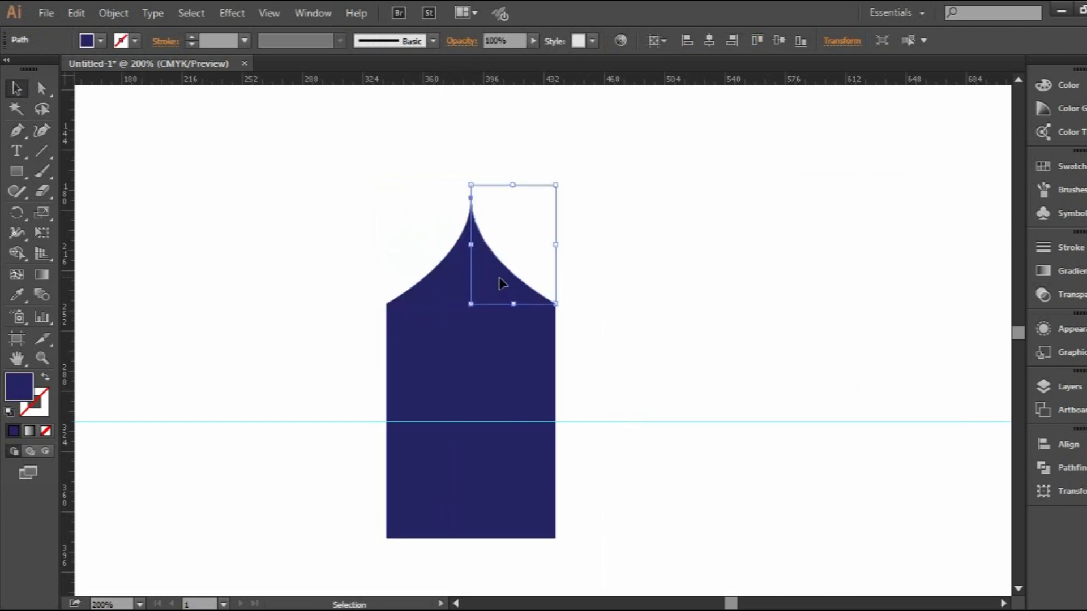
pyautogui.click(638, 275)
# Step: Reflect a copy of the pointed top across the horizontal axis onto the rectangle's bottom edge, and place a duplicate of it to the right
pyautogui.moveTo(415, 237); pyautogui.dragTo(524, 279)
pyautogui.rightClick(482, 263)
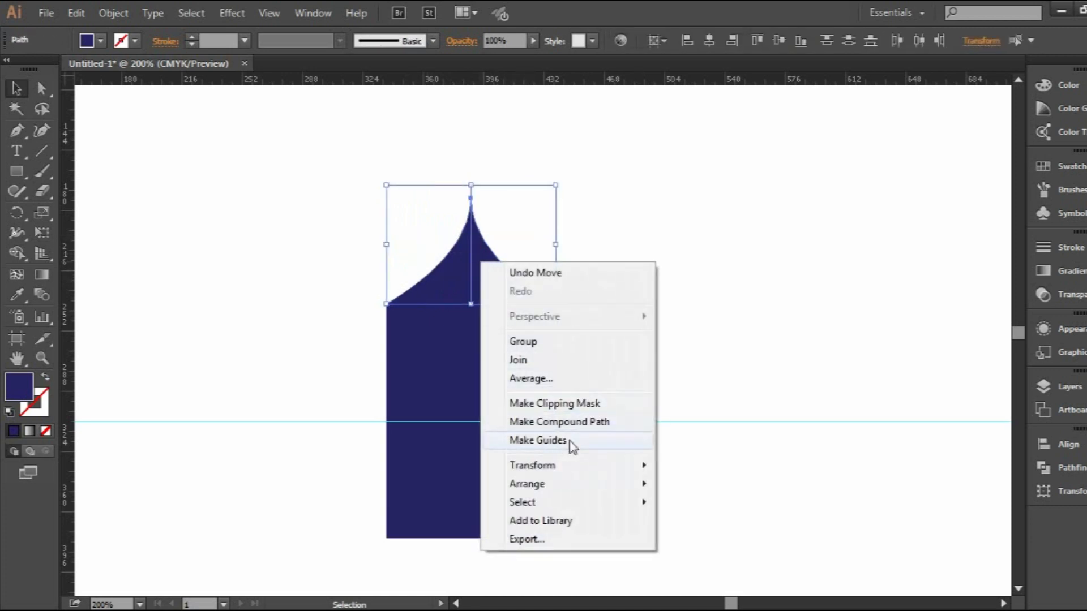
pyautogui.moveTo(577, 468)
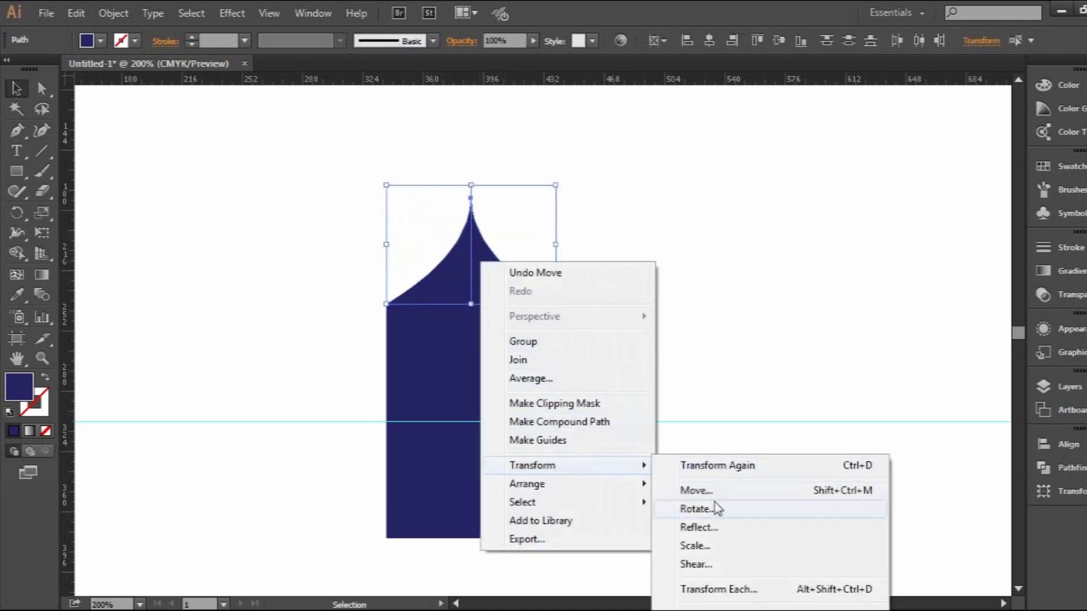
pyautogui.click(704, 530)
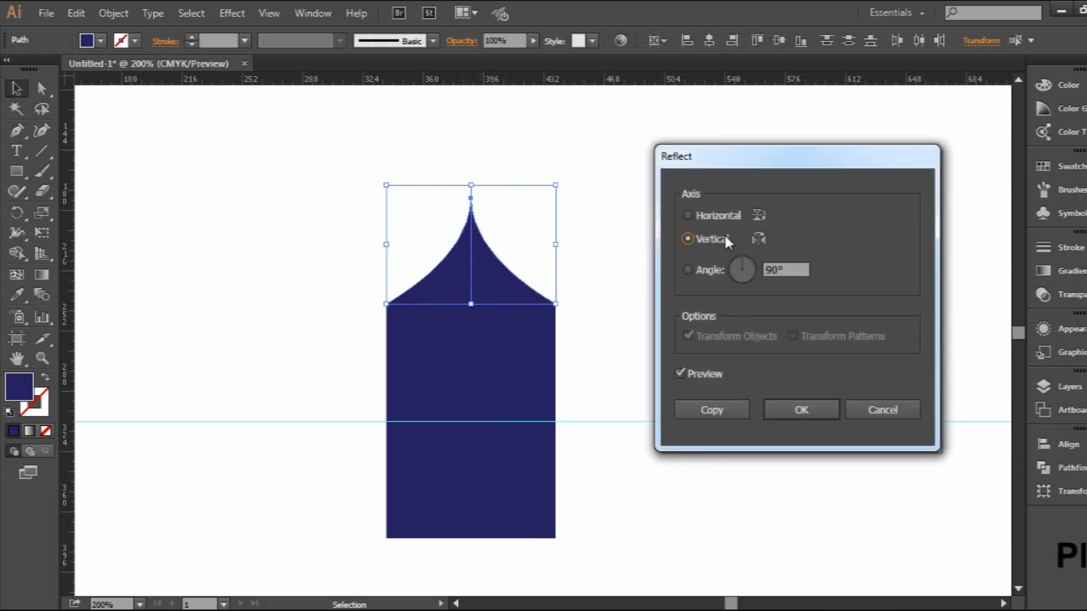
pyautogui.click(712, 215)
pyautogui.click(704, 409)
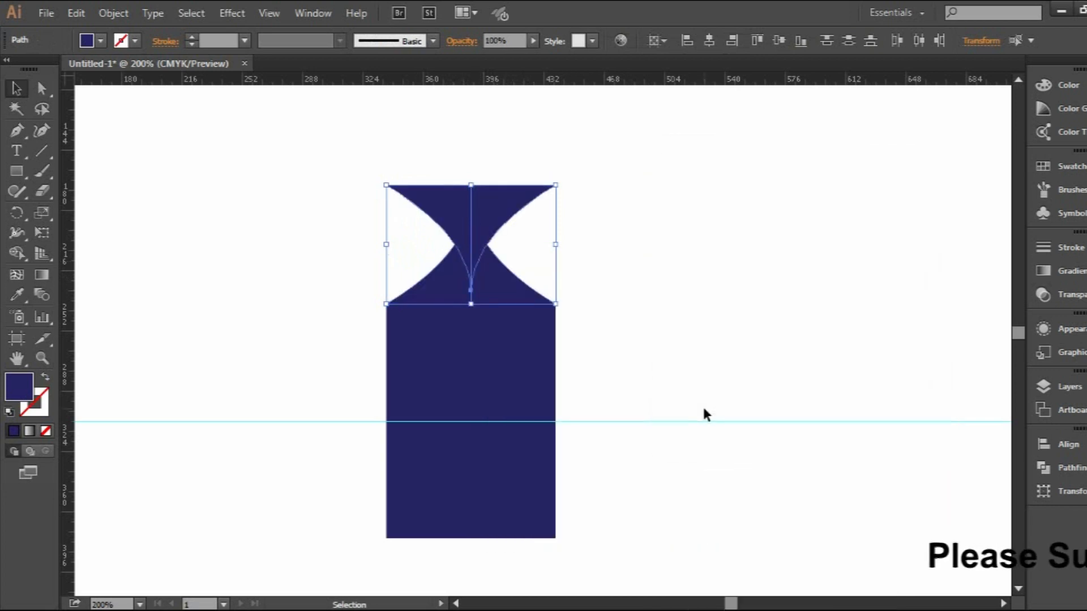
pyautogui.moveTo(514, 210); pyautogui.dragTo(532, 552)
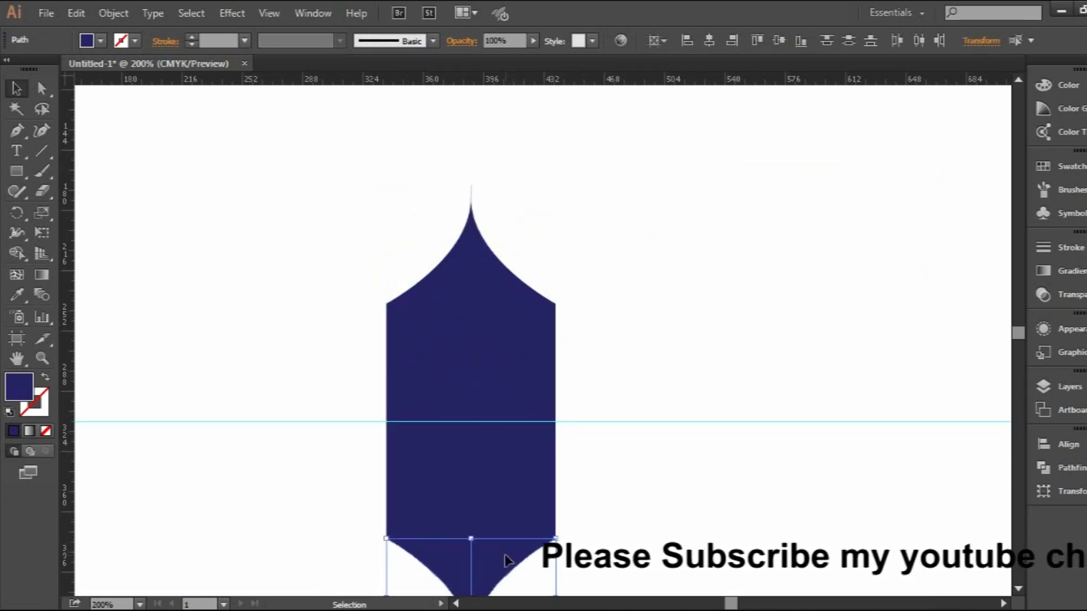
pyautogui.moveTo(506, 561); pyautogui.dragTo(776, 383)
pyautogui.click(611, 199)
# Step: Draw a circle about 45 pt wide centred on the rectangle's left edge, above the horizontal guide
pyautogui.moveTo(16, 171); pyautogui.dragTo(76, 210)
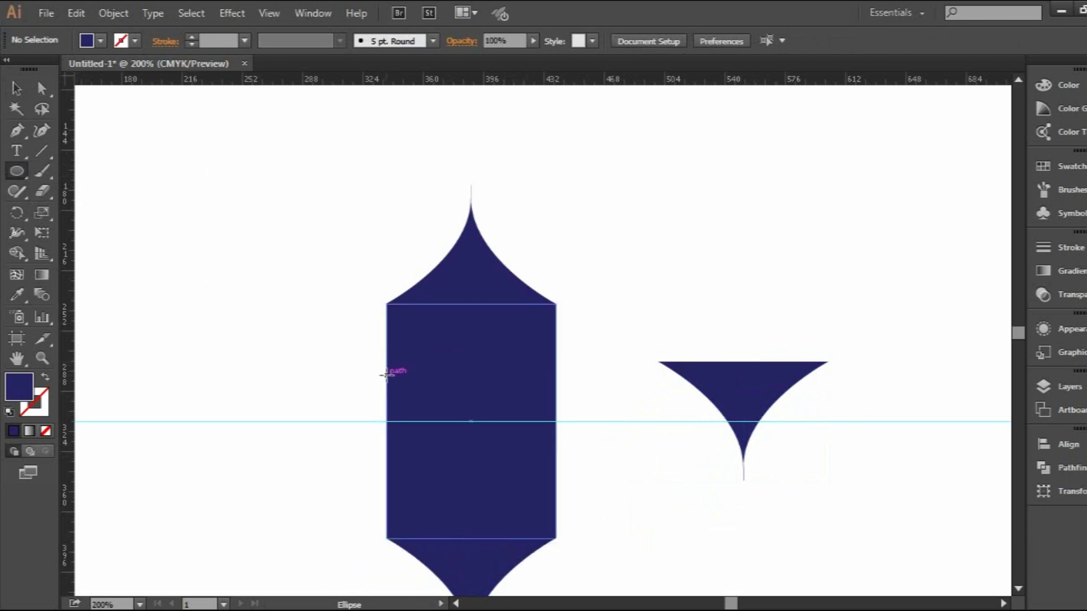
pyautogui.moveTo(387, 361); pyautogui.dragTo(428, 396)
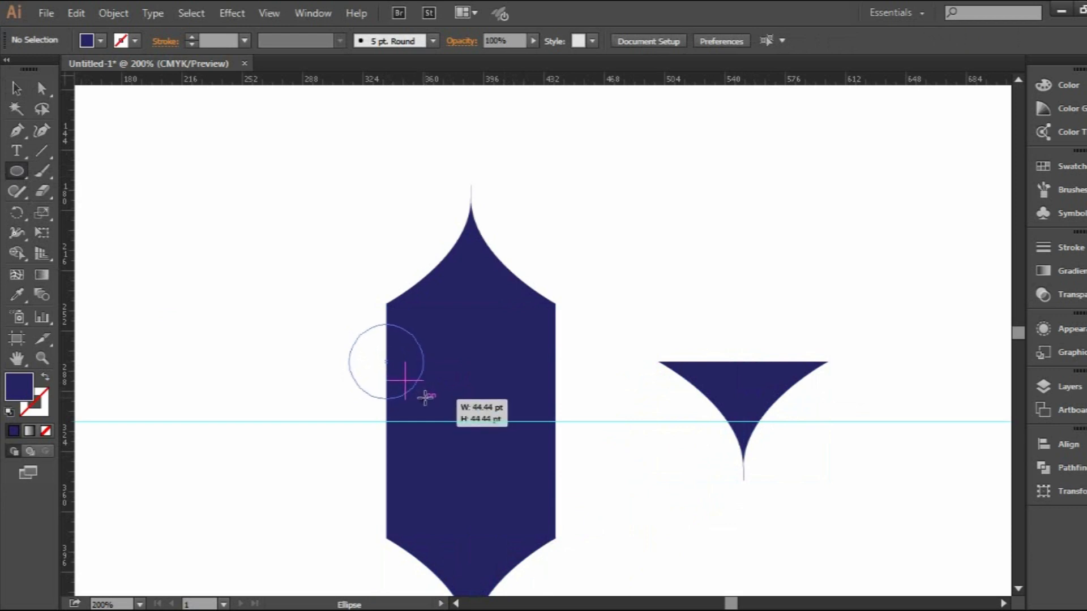
pyautogui.moveTo(427, 399); pyautogui.dragTo(427, 400)
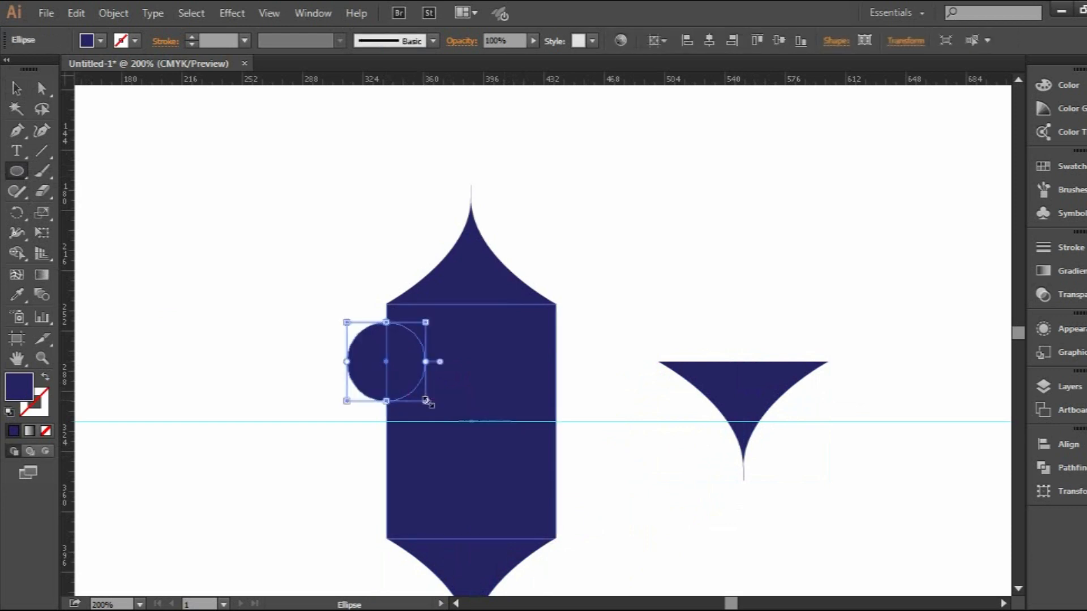
pyautogui.click(17, 88)
pyautogui.click(158, 207)
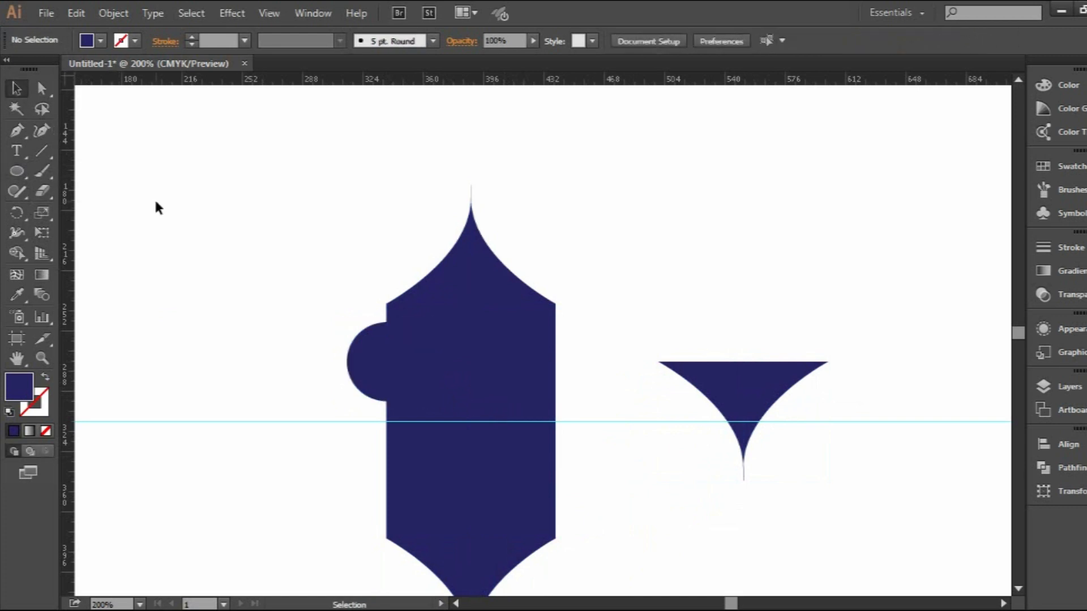
# Step: Copy the circle straight down along the rectangle's left edge to a matching position below the guide
pyautogui.click(371, 361)
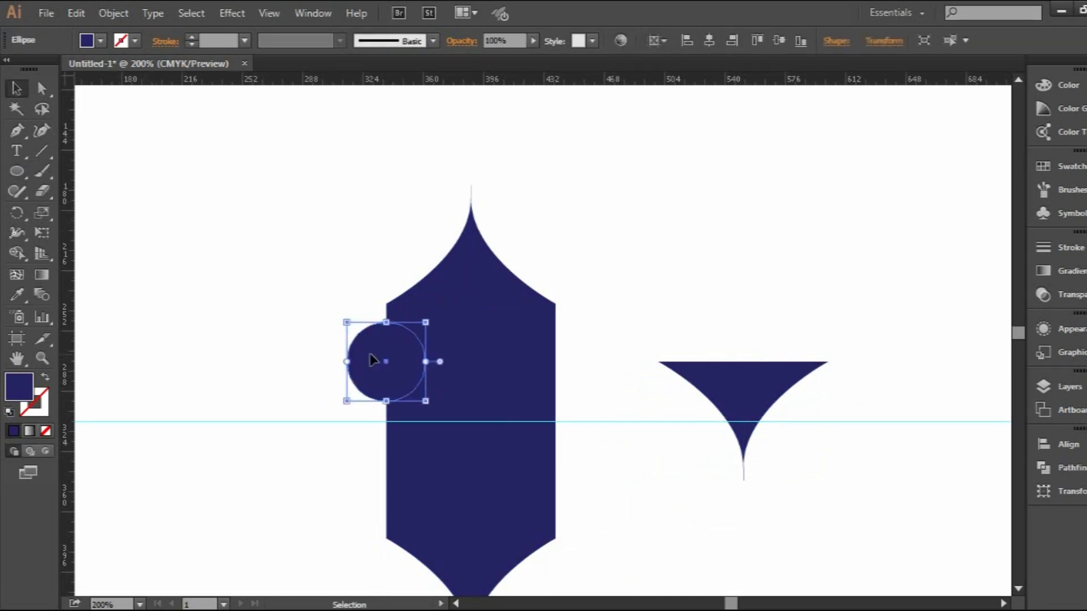
pyautogui.click(285, 308)
pyautogui.scroll(-2, 374, 351)
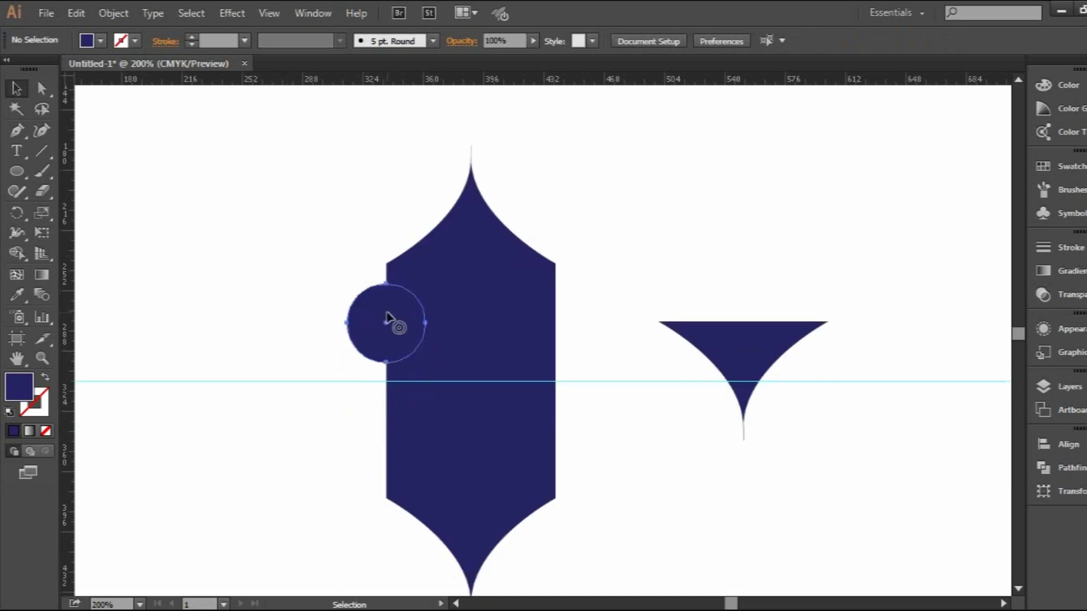
pyautogui.click(387, 317)
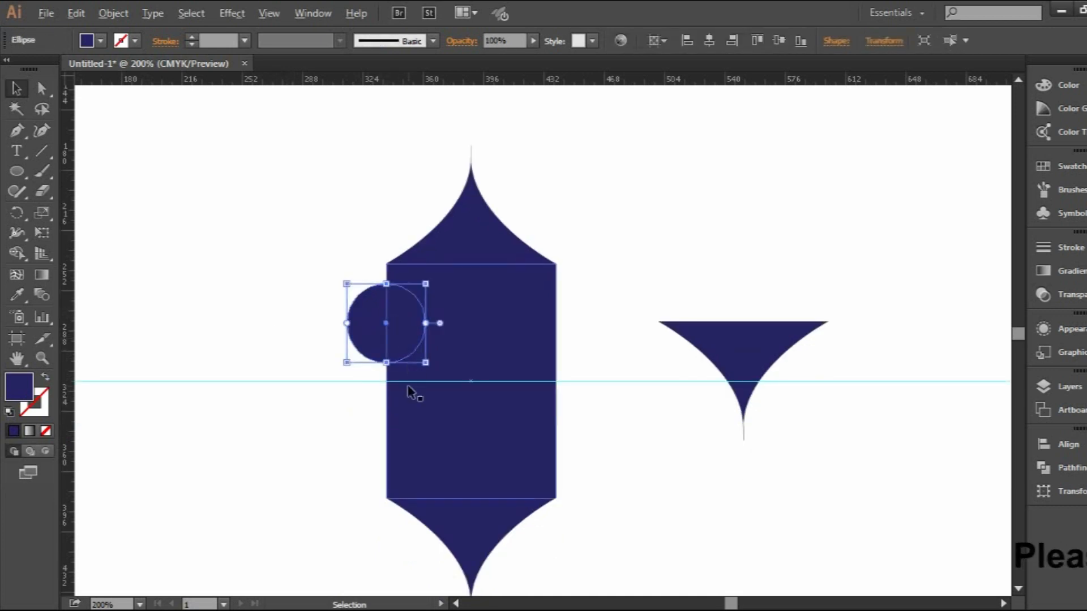
pyautogui.moveTo(412, 342); pyautogui.dragTo(419, 458)
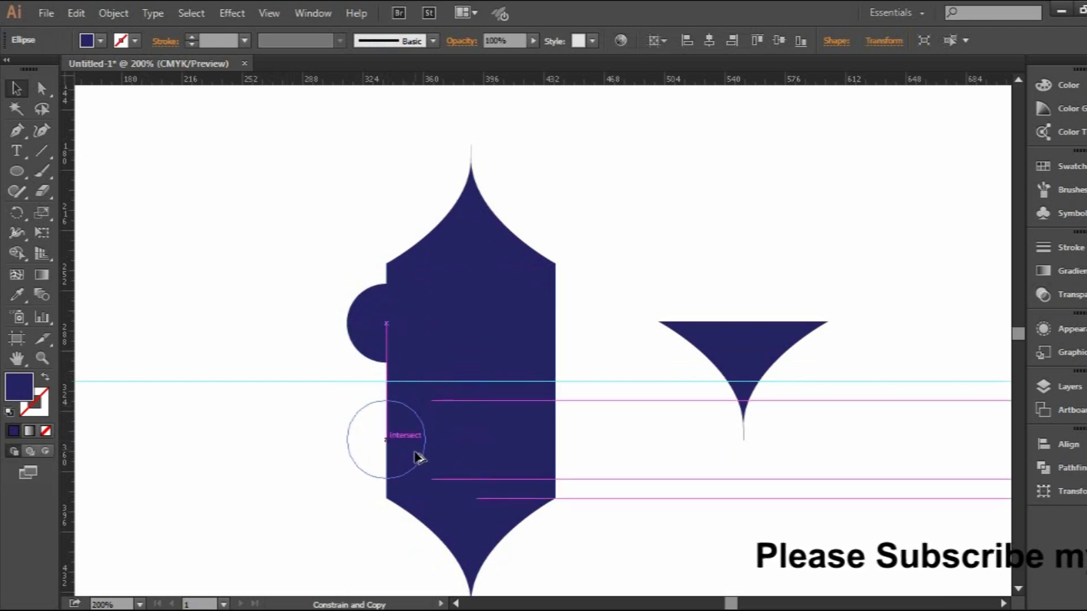
pyautogui.moveTo(419, 457); pyautogui.dragTo(418, 457)
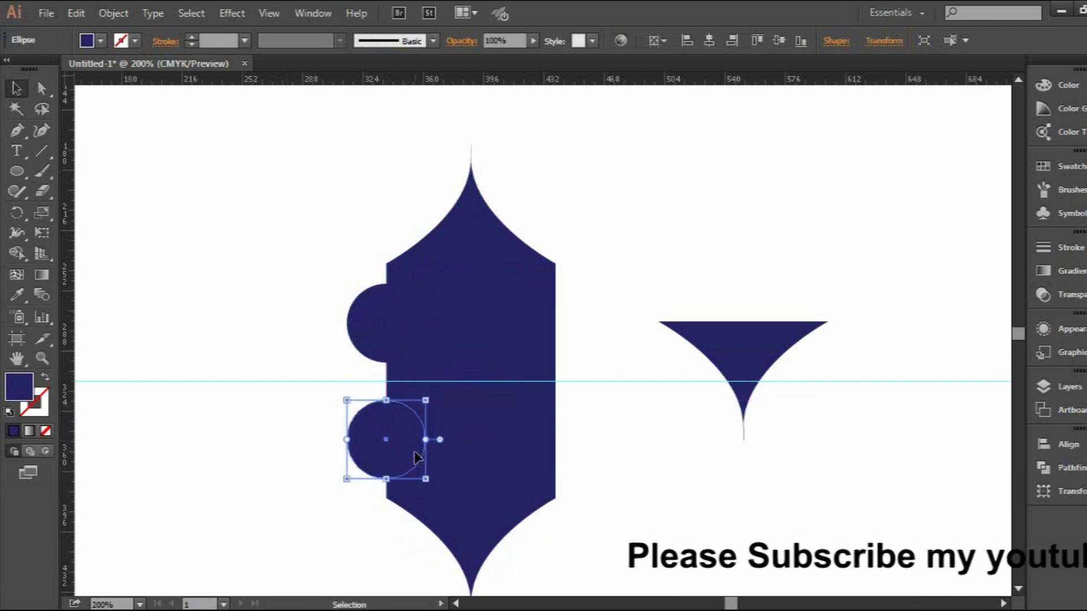
# Step: Copy both left-hand circles straight across so they are centred on the rectangle's right edge
pyautogui.keyDown('shift'); pyautogui.click(378, 327); pyautogui.keyUp('shift')
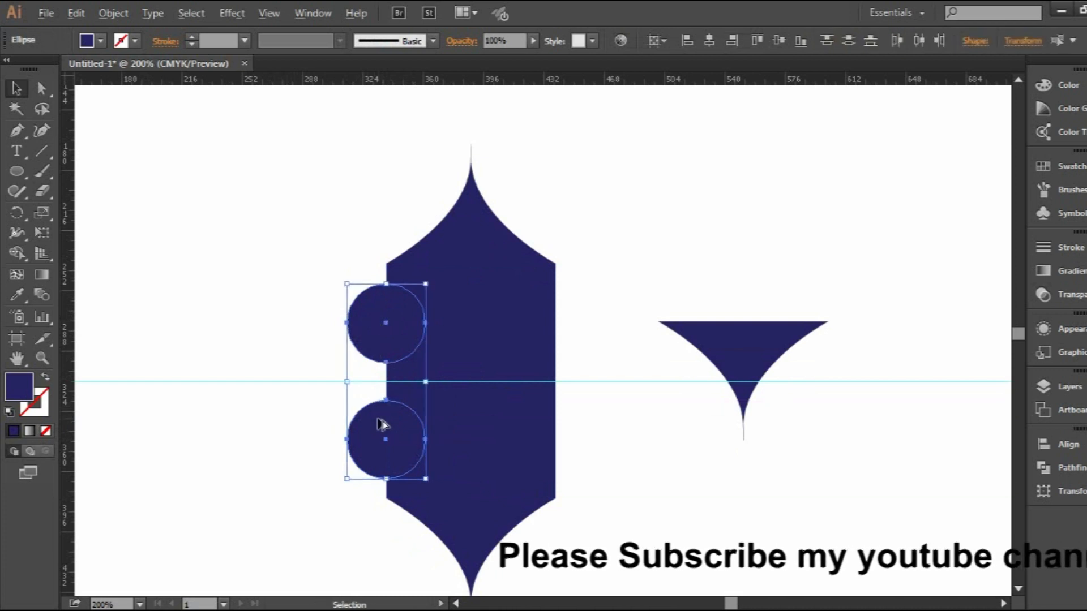
pyautogui.moveTo(382, 433); pyautogui.dragTo(553, 431)
pyautogui.click(226, 193)
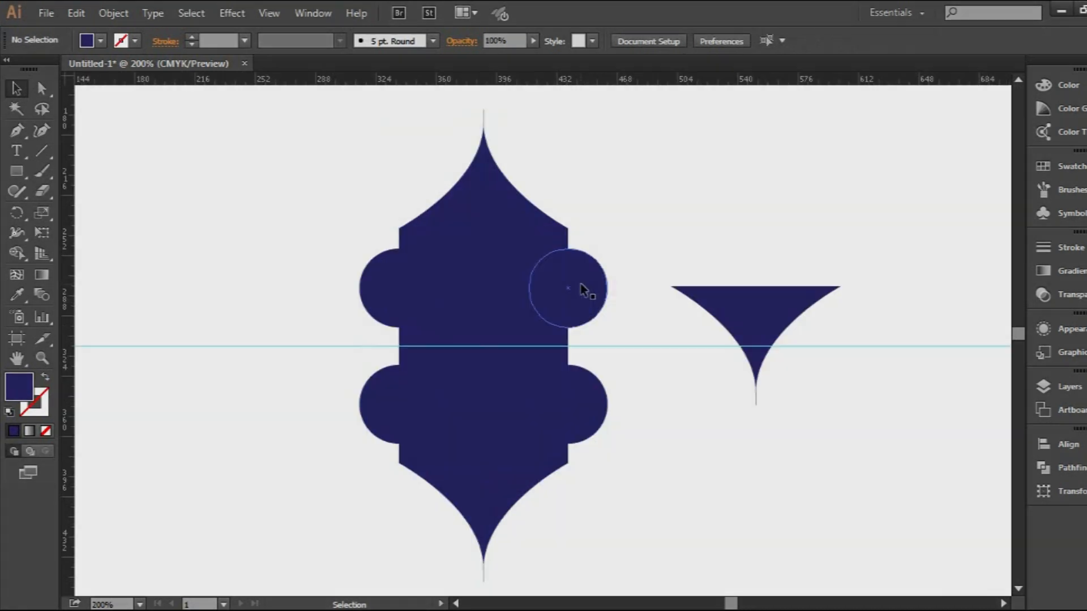
# Step: Nudge the two upper side circles slightly down together, towards the horizontal guide
pyautogui.click(582, 290)
pyautogui.keyDown('shift'); pyautogui.click(394, 288); pyautogui.keyUp('shift')
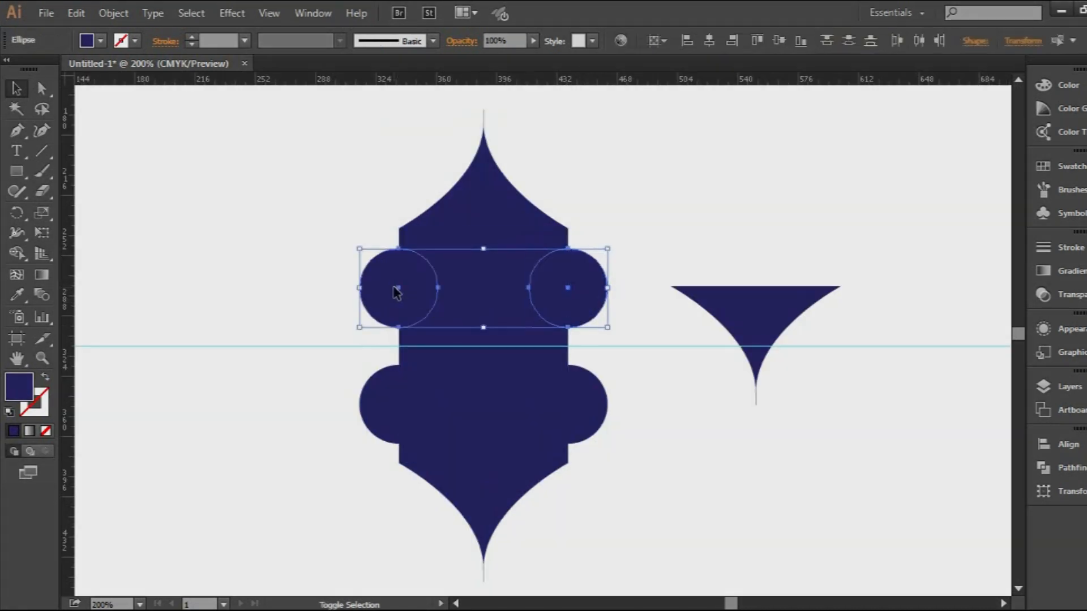
pyautogui.press('Down')
pyautogui.press('Down')
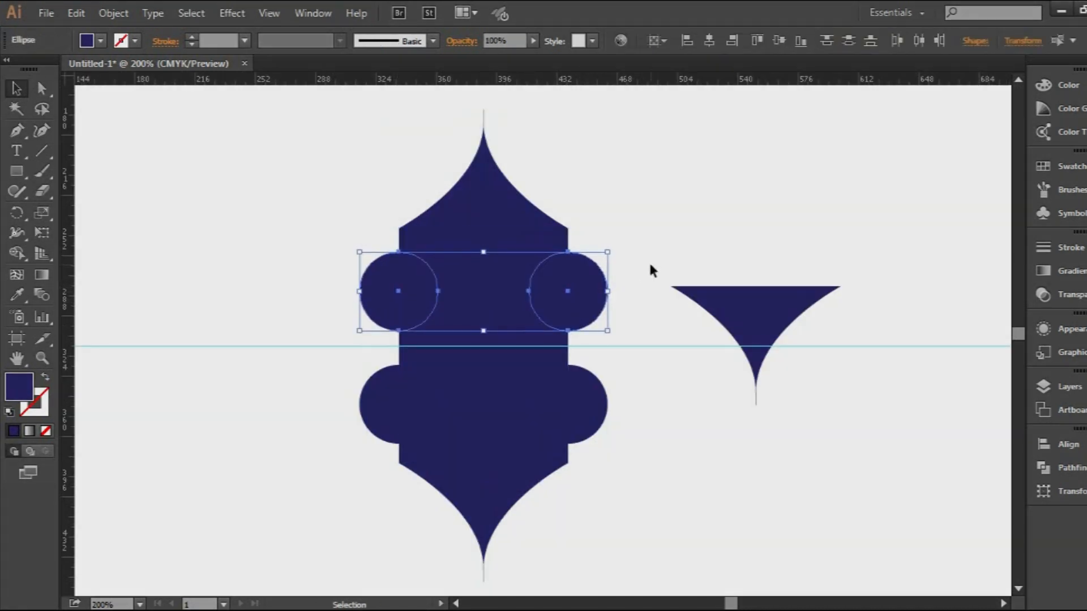
pyautogui.click(745, 223)
# Step: Nudge the two lower side circles slightly up together, by the same amount as the upper pair
pyautogui.click(590, 402)
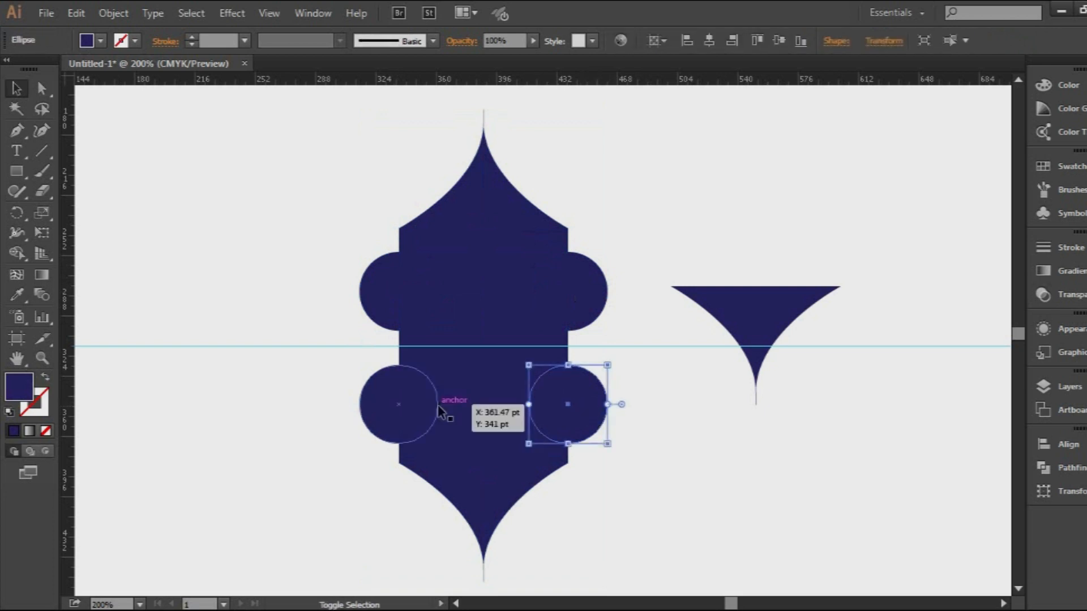
pyautogui.keyDown('shift'); pyautogui.click(386, 401); pyautogui.keyUp('shift')
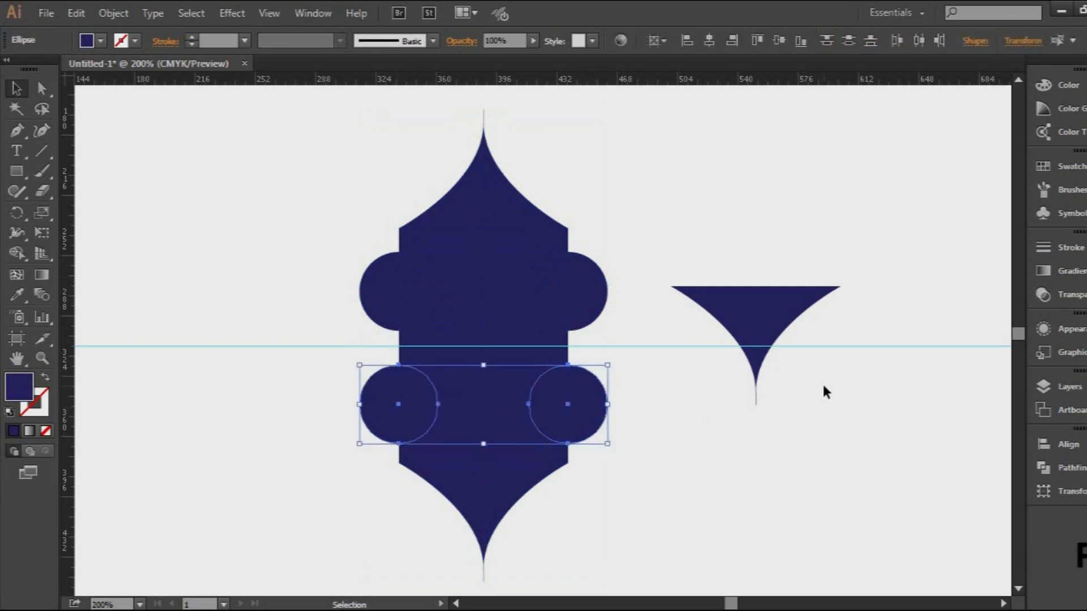
pyautogui.press('Up')
pyautogui.press('Up')
pyautogui.click(733, 474)
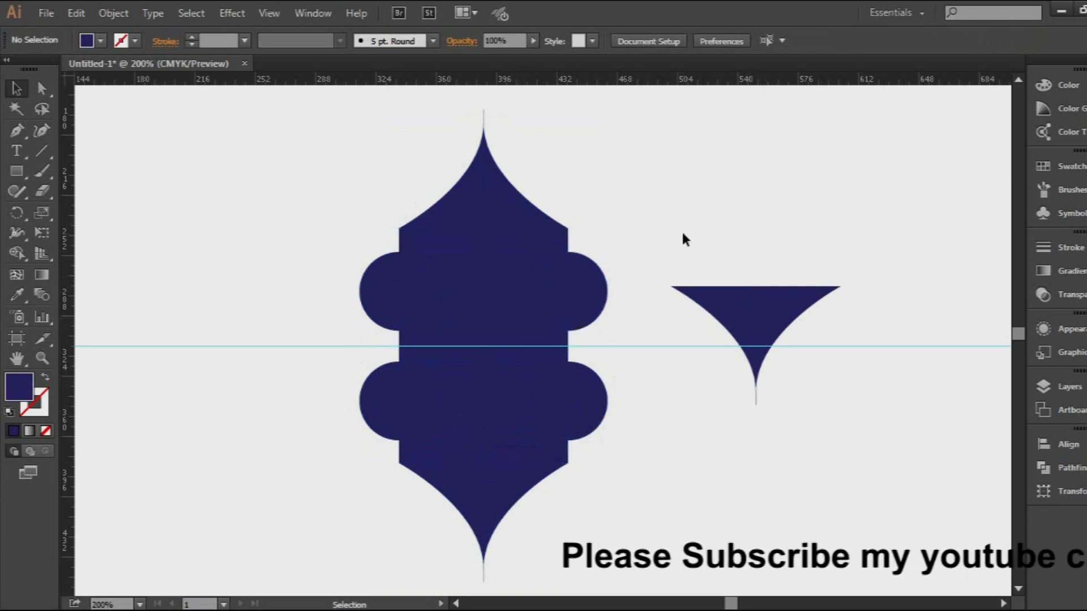
# Step: Rotate the spare spire 90° to point left, shrunk to about half size, and place it on the guide between the right-hand circles
pyautogui.click(741, 308)
pyautogui.moveTo(719, 274); pyautogui.dragTo(808, 347)
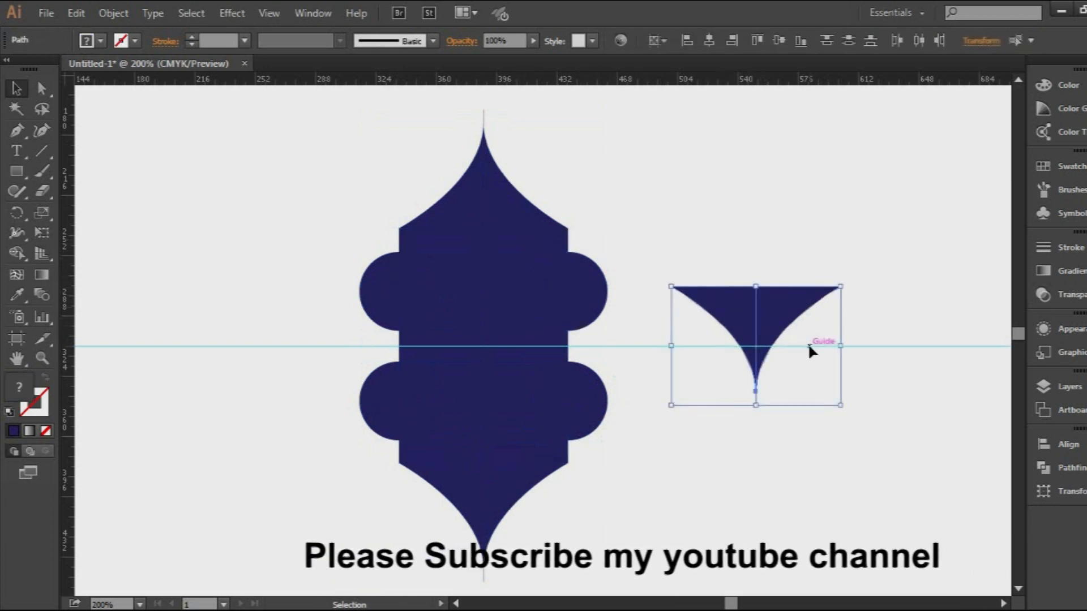
pyautogui.moveTo(849, 287); pyautogui.dragTo(812, 408)
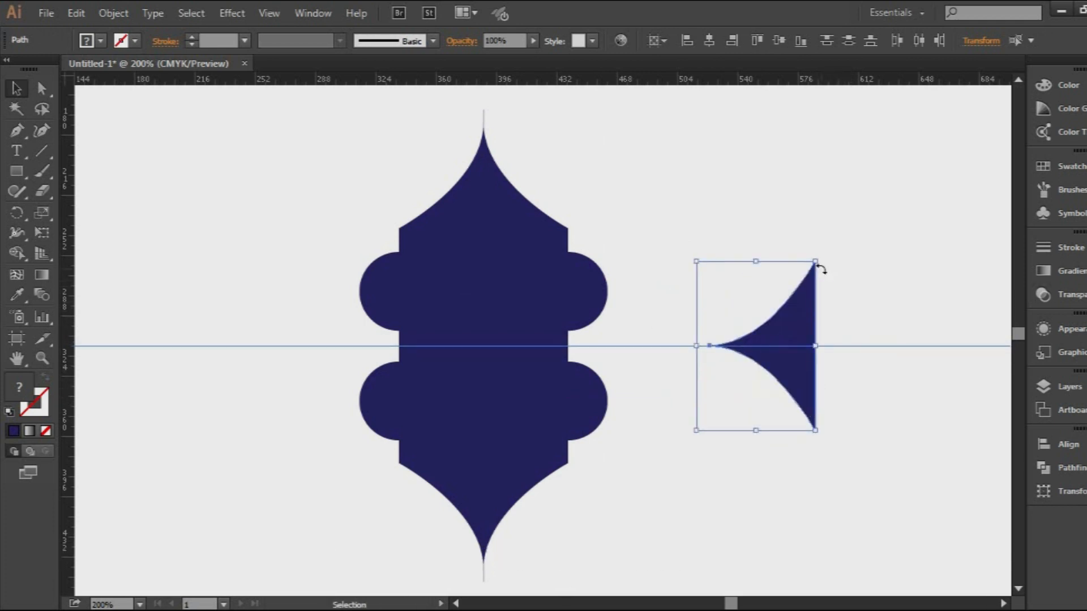
pyautogui.moveTo(815, 261); pyautogui.dragTo(798, 305)
pyautogui.moveTo(774, 344); pyautogui.dragTo(622, 344)
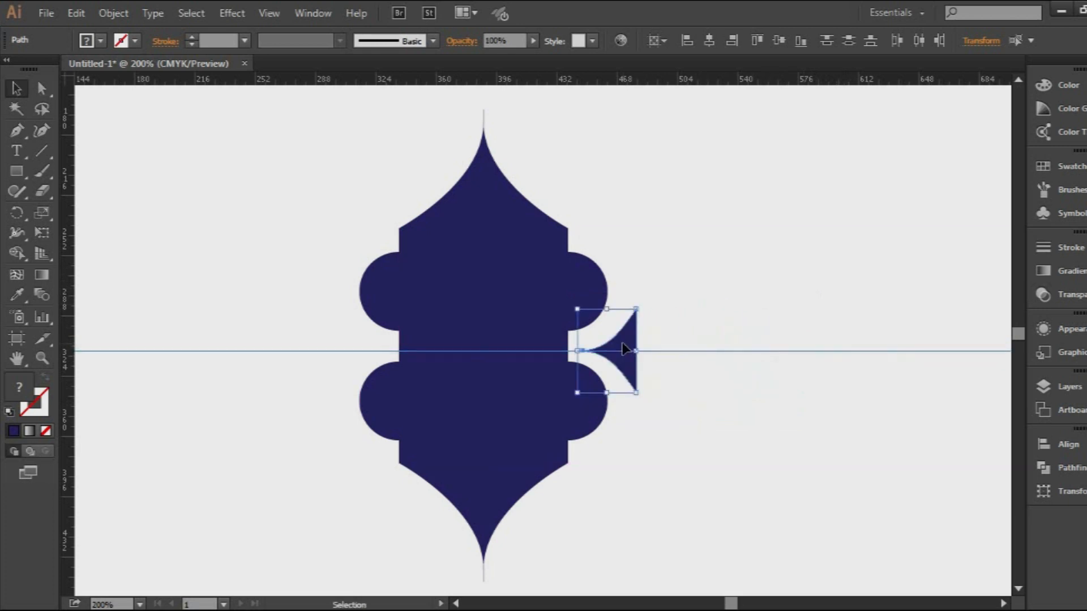
# Step: Reflect a copy of the small spire across the vertical axis and place it on the guide between the left-hand circles
pyautogui.rightClick(626, 349)
pyautogui.moveTo(766, 467)
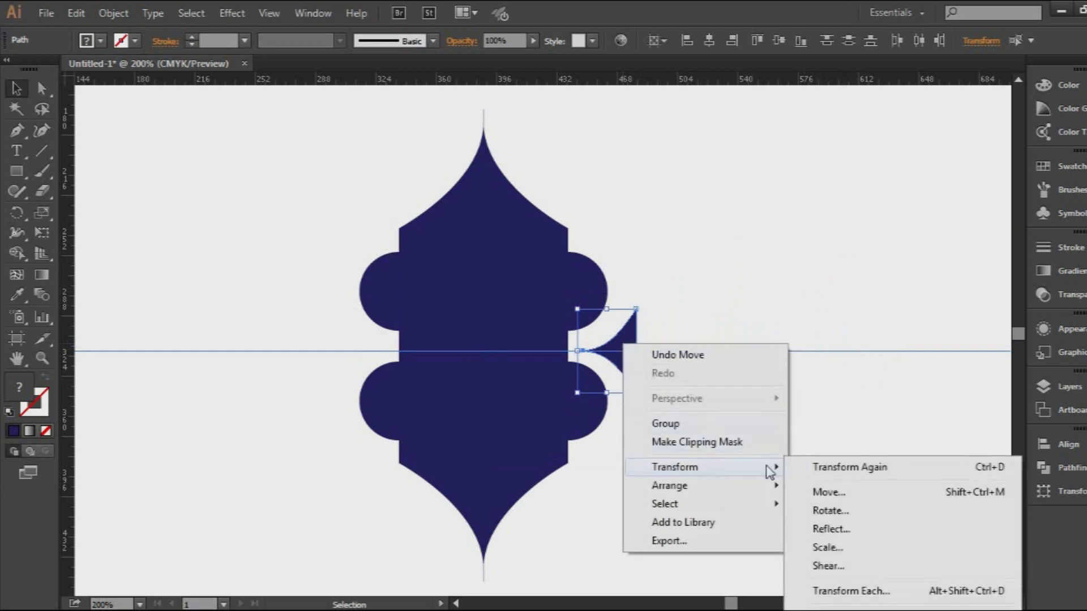
pyautogui.click(840, 532)
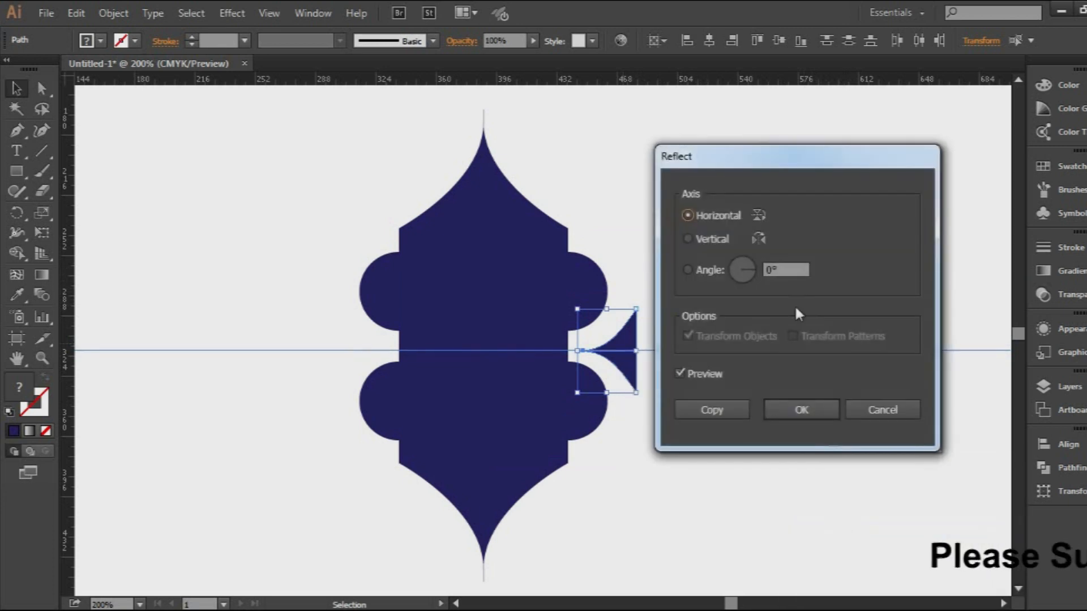
pyautogui.click(709, 239)
pyautogui.click(712, 409)
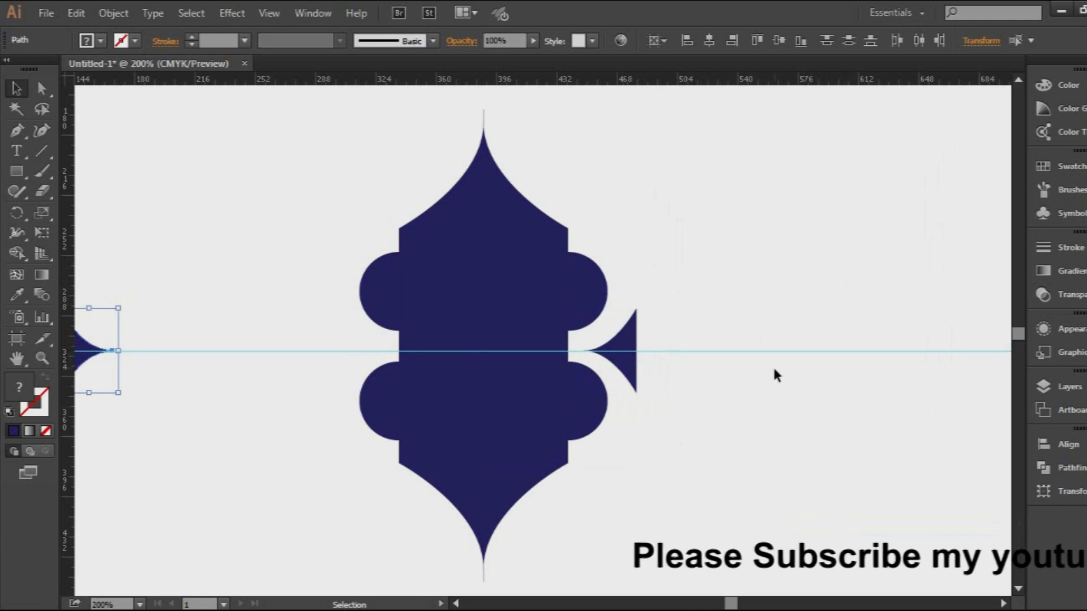
pyautogui.moveTo(88, 352); pyautogui.dragTo(356, 352)
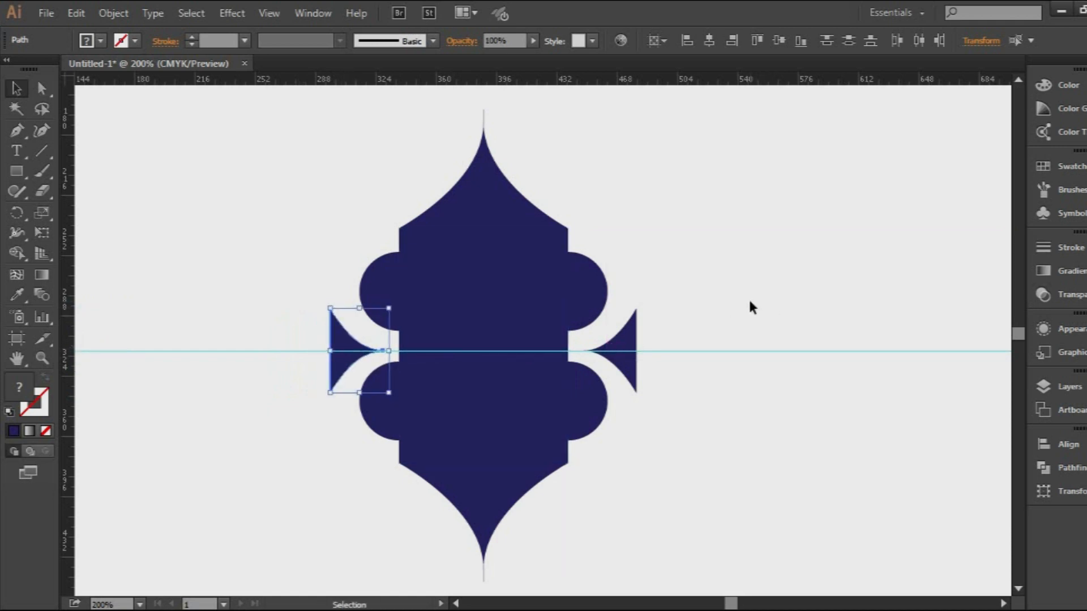
# Step: Nudge the small right-hand spire slightly left so its gap to the rectangle matches the left-hand one
pyautogui.click(635, 344)
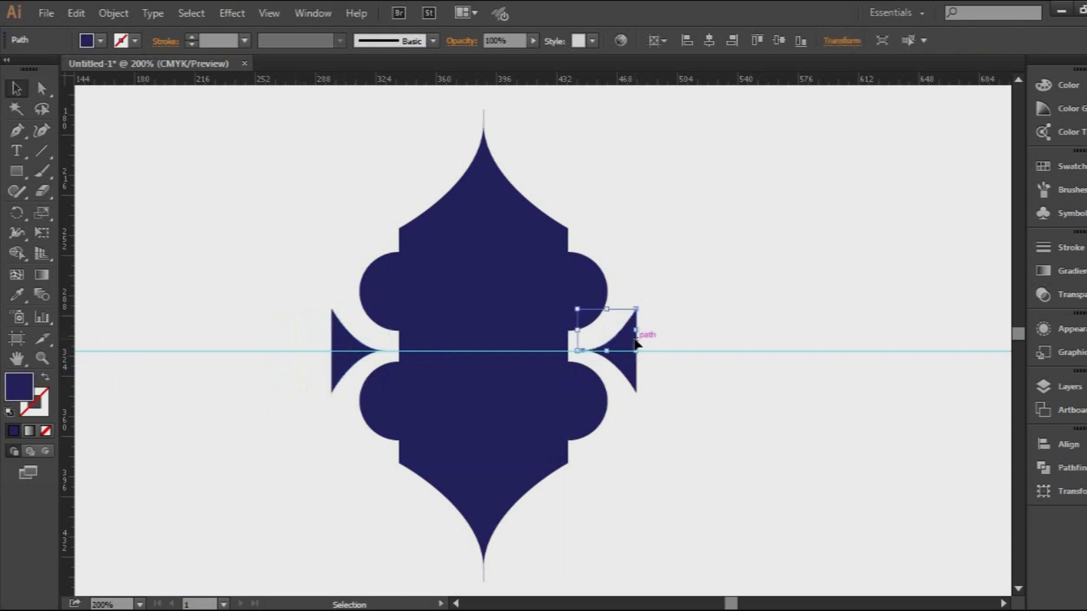
pyautogui.click(703, 311)
pyautogui.click(340, 327)
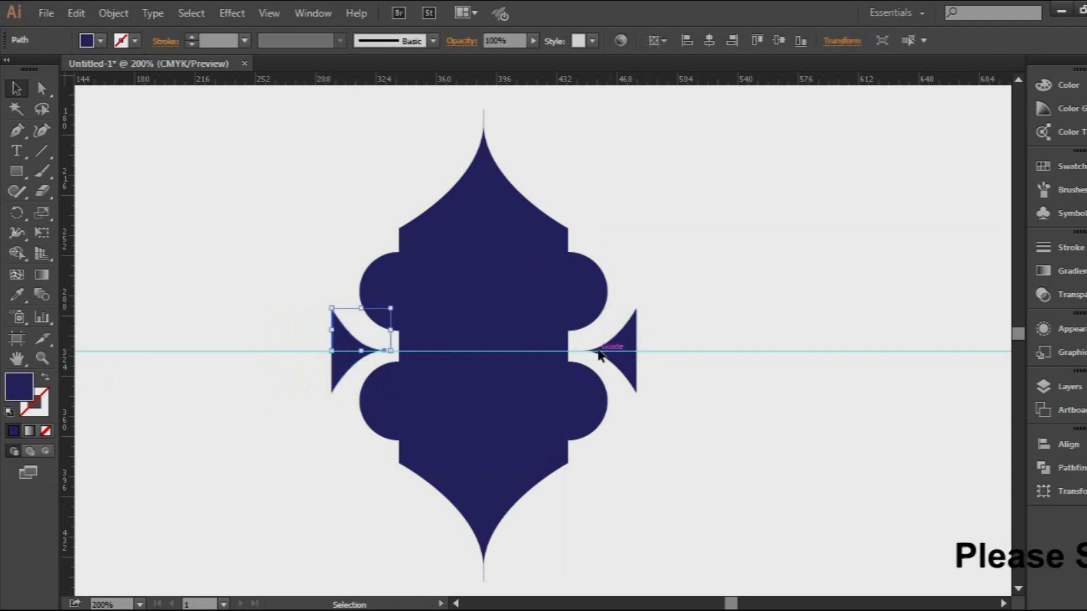
pyautogui.click(631, 343)
pyautogui.click(698, 324)
pyautogui.moveTo(696, 325); pyautogui.dragTo(629, 372)
pyautogui.press('Left')
pyautogui.click(736, 289)
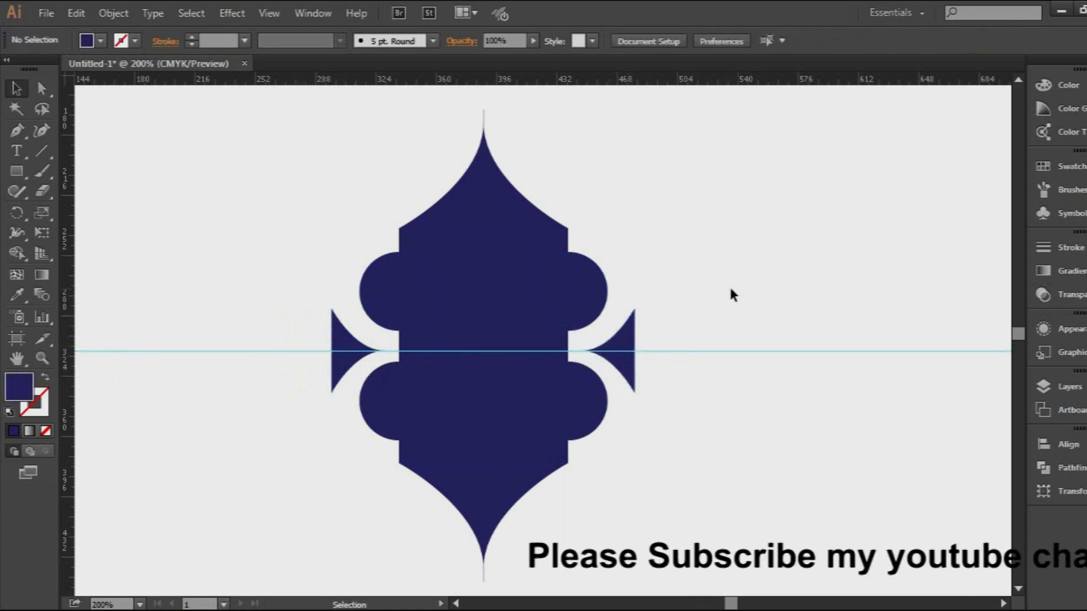
# Step: Select all the shapes of the ornament and unite them with the Pathfinder
pyautogui.click(483, 310)
pyautogui.moveTo(304, 201); pyautogui.dragTo(347, 242)
pyautogui.moveTo(370, 191); pyautogui.dragTo(582, 471)
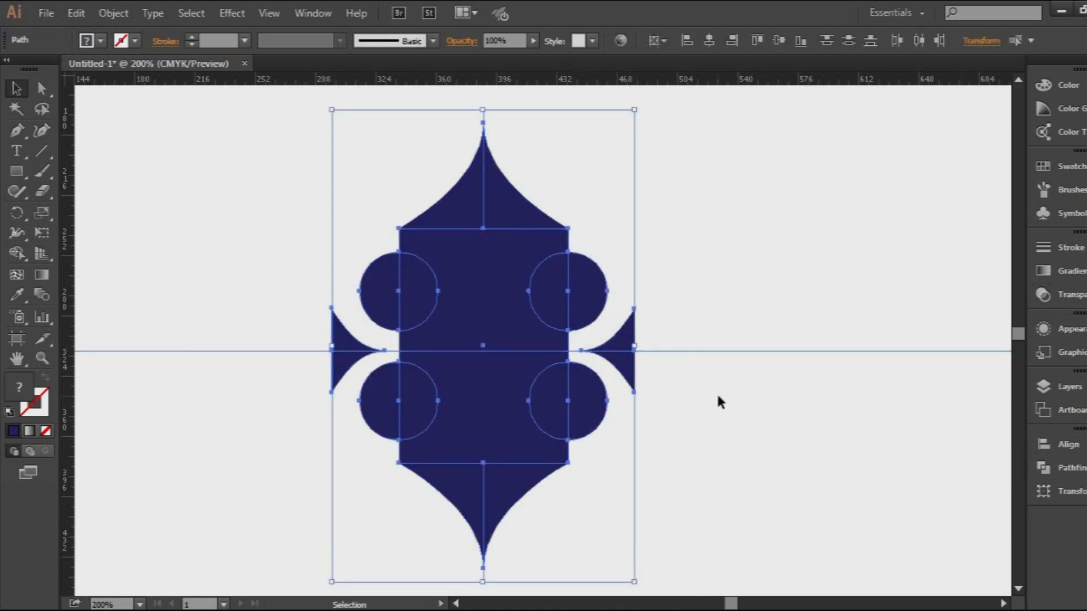
pyautogui.click(1063, 471)
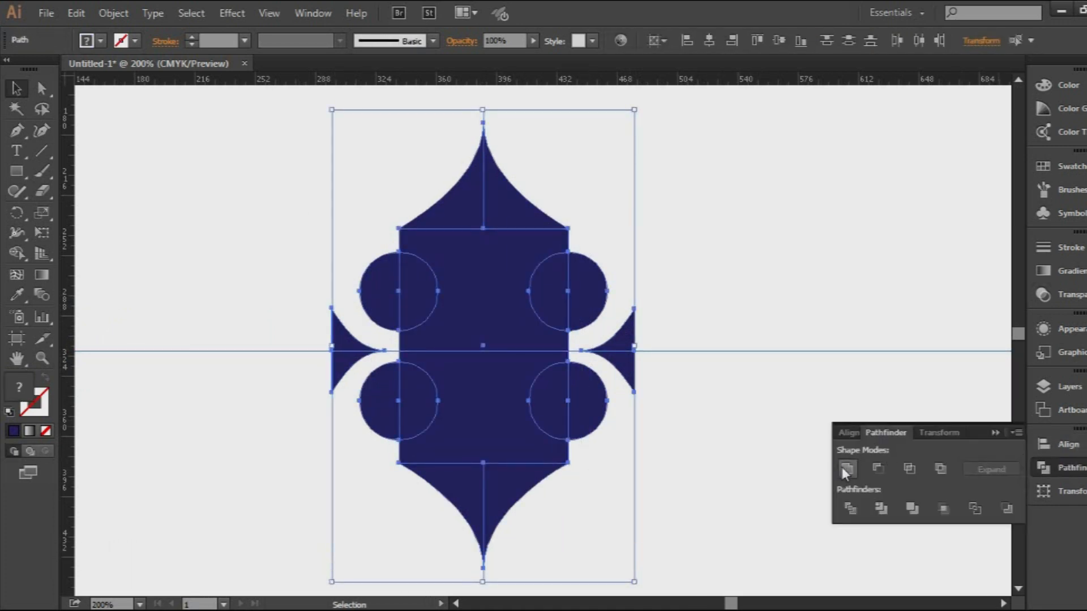
pyautogui.click(844, 470)
pyautogui.click(821, 297)
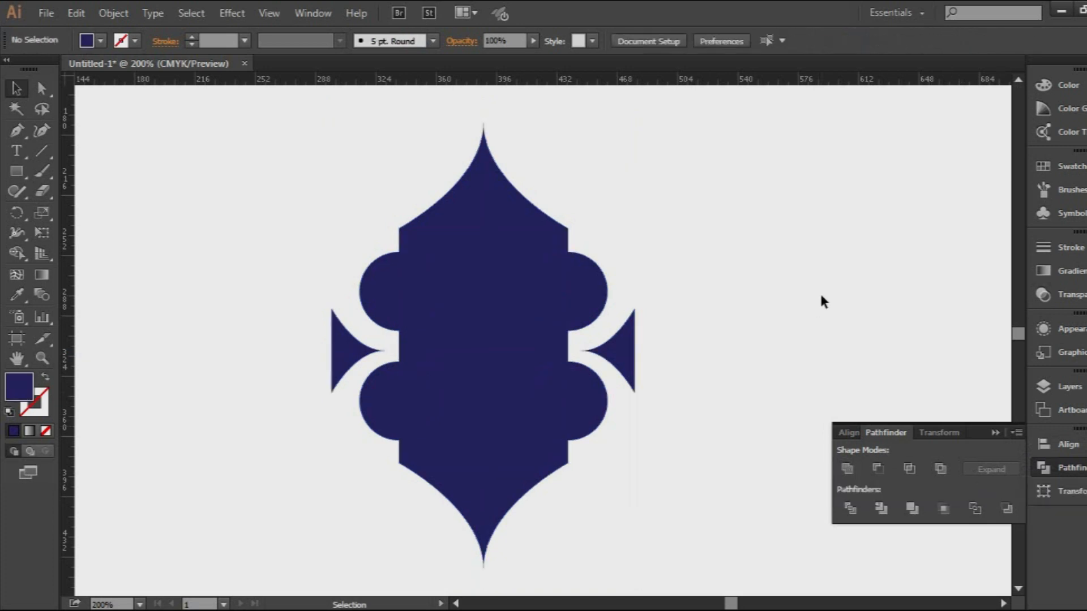
# Step: Make a new pattern from the united ornament
pyautogui.scroll(-3, 556, 294)
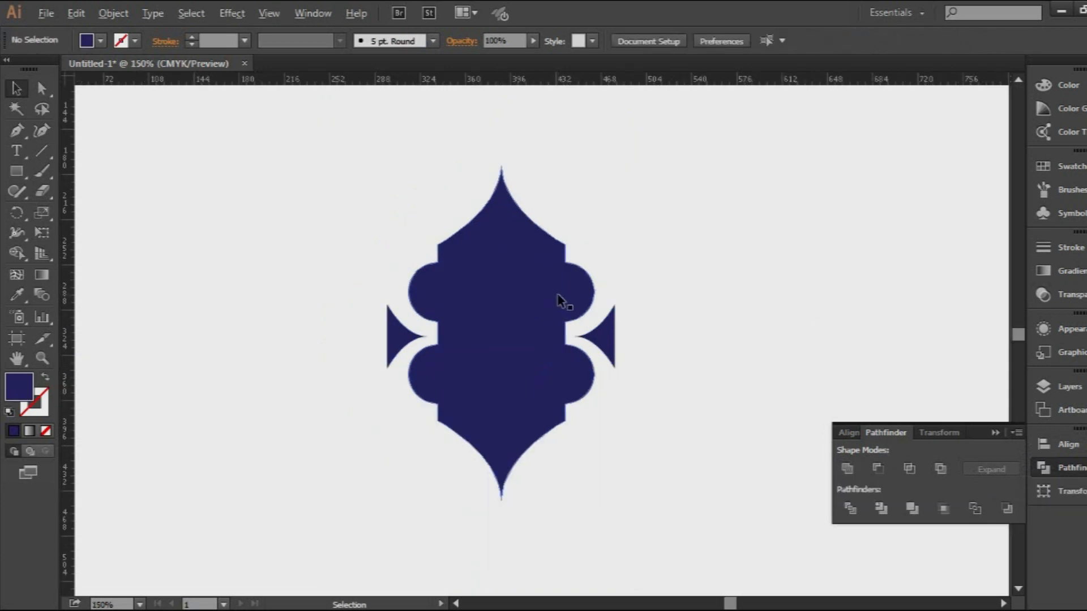
pyautogui.click(529, 308)
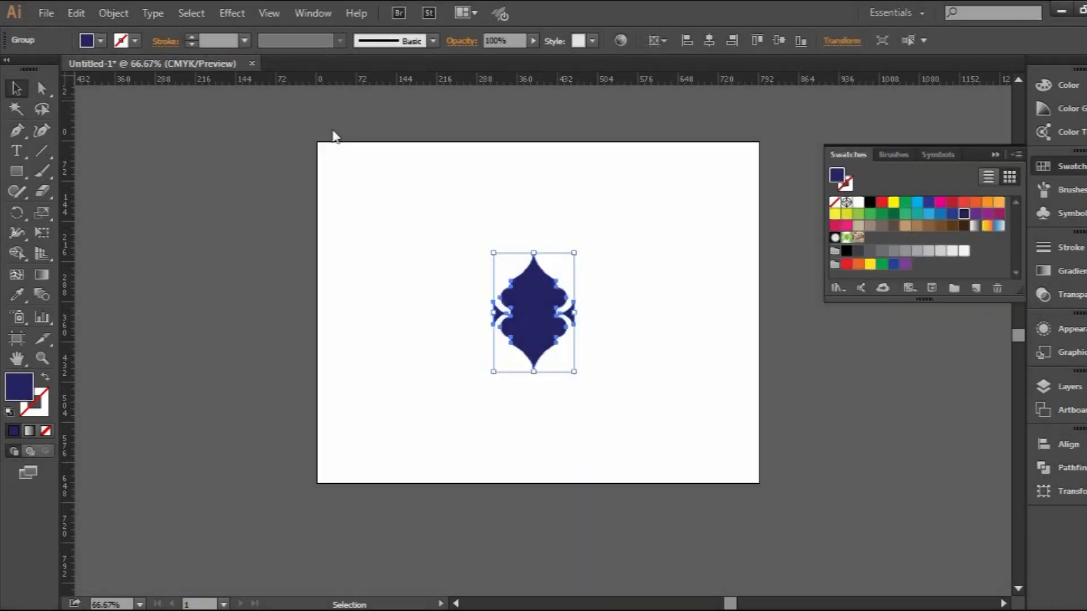
pyautogui.click(106, 16)
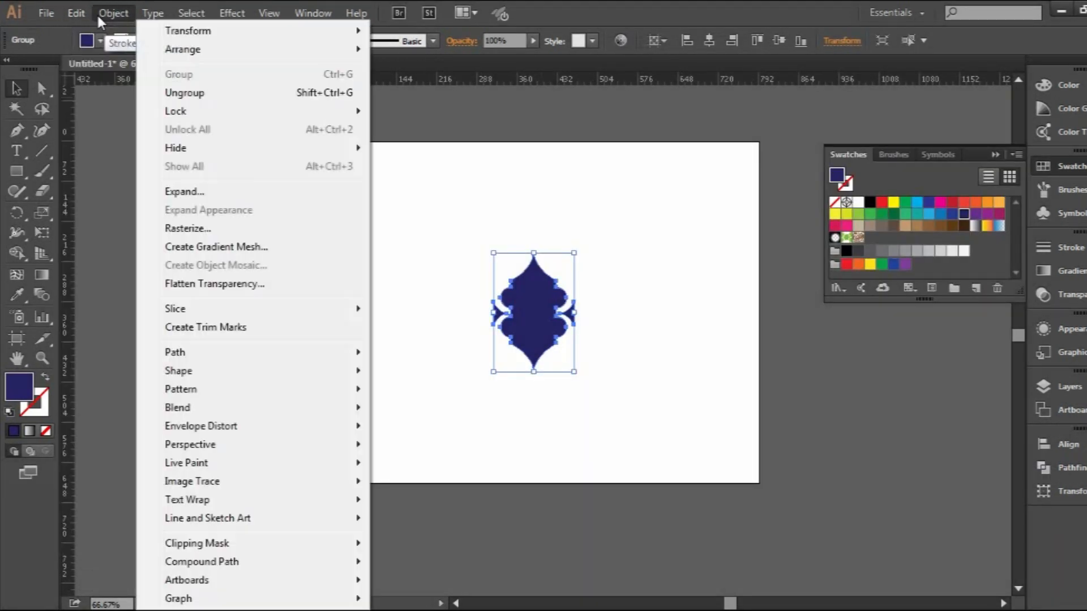
pyautogui.moveTo(230, 392)
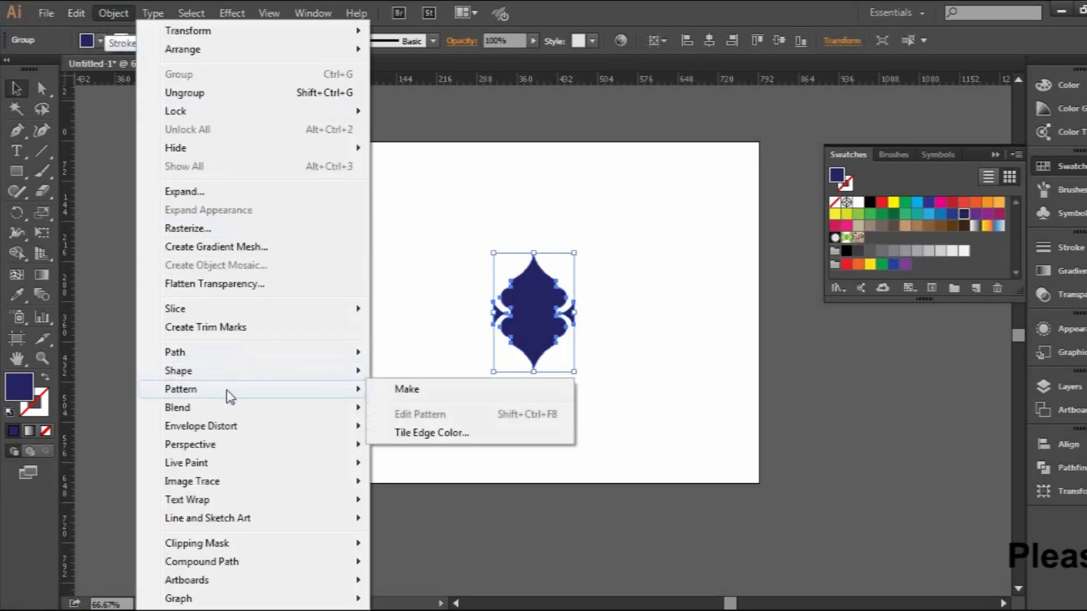
pyautogui.click(416, 392)
pyautogui.click(736, 346)
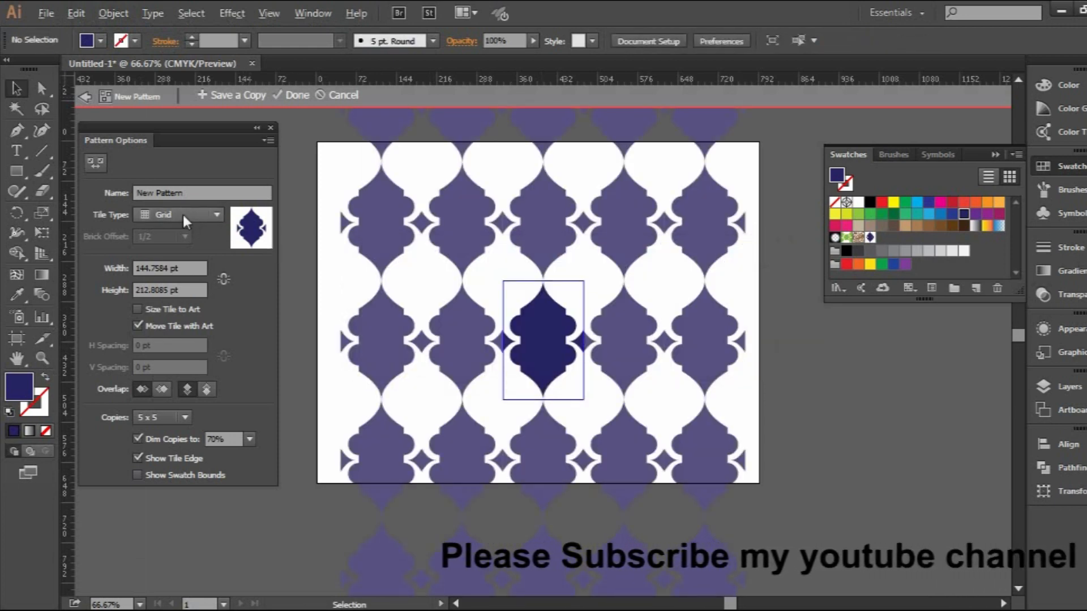
# Step: Set the pattern's tile type to Brick by Row and its tile width to 144 pt
pyautogui.scroll(2, 298, 257)
pyautogui.scroll(-2, 298, 257)
pyautogui.scroll(1, 298, 257)
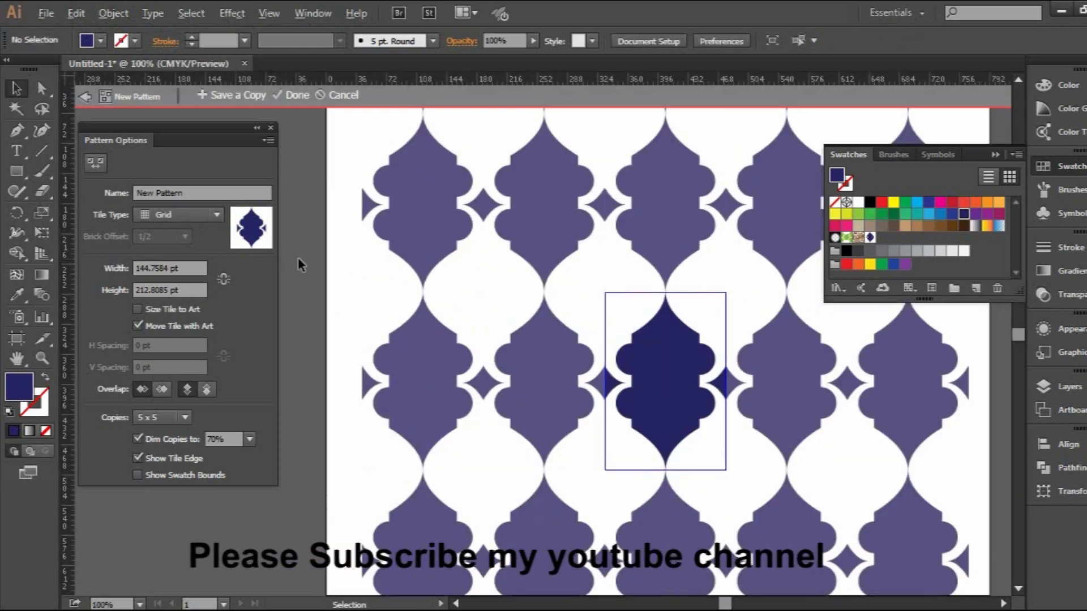
pyautogui.click(168, 215)
pyautogui.click(176, 253)
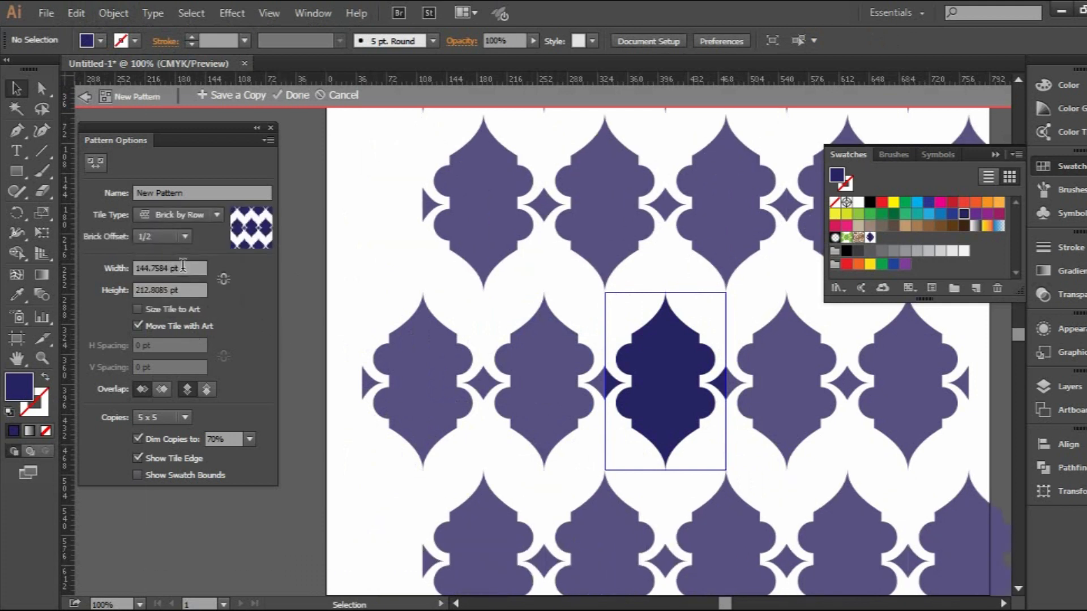
pyautogui.press('Down')
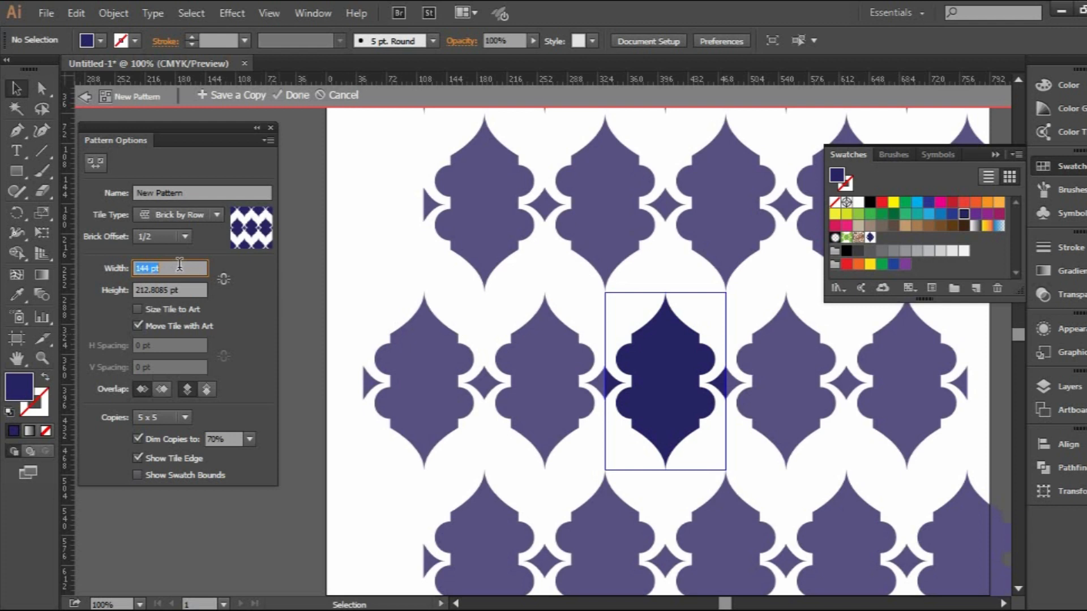
pyautogui.press('Up')
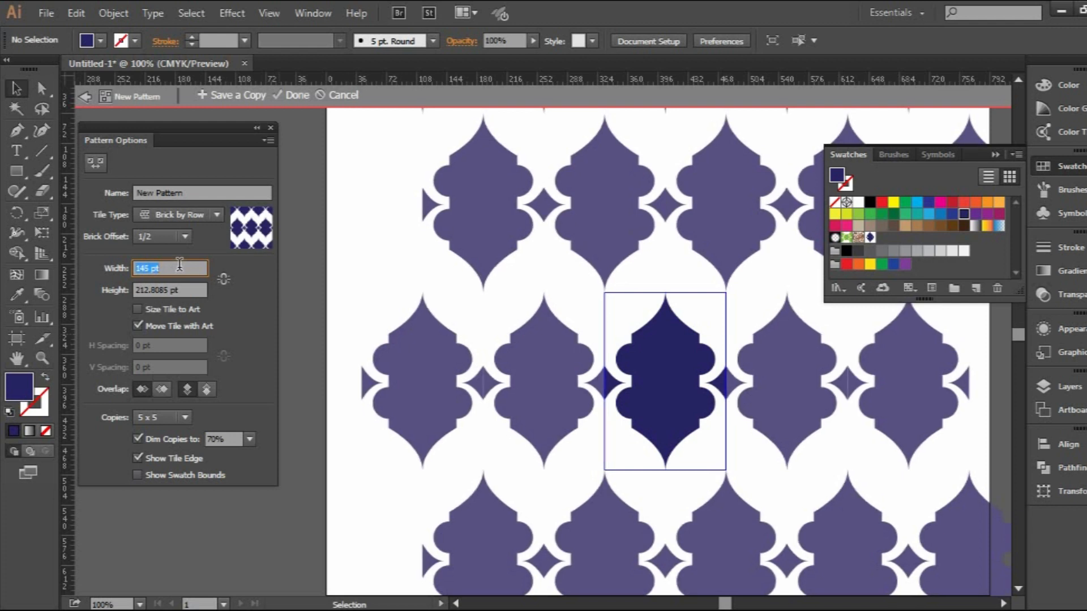
pyautogui.press('Down')
# Step: Set the pattern's tile height to 149 pt and finish editing the pattern
pyautogui.hotkey('shift', 'Down')
pyautogui.hotkey('shift', 'Down')
pyautogui.hotkey('shift', 'Down')
pyautogui.hotkey('shift', 'Down')
pyautogui.hotkey('shift', 'Down')
pyautogui.hotkey('shift', 'Down')
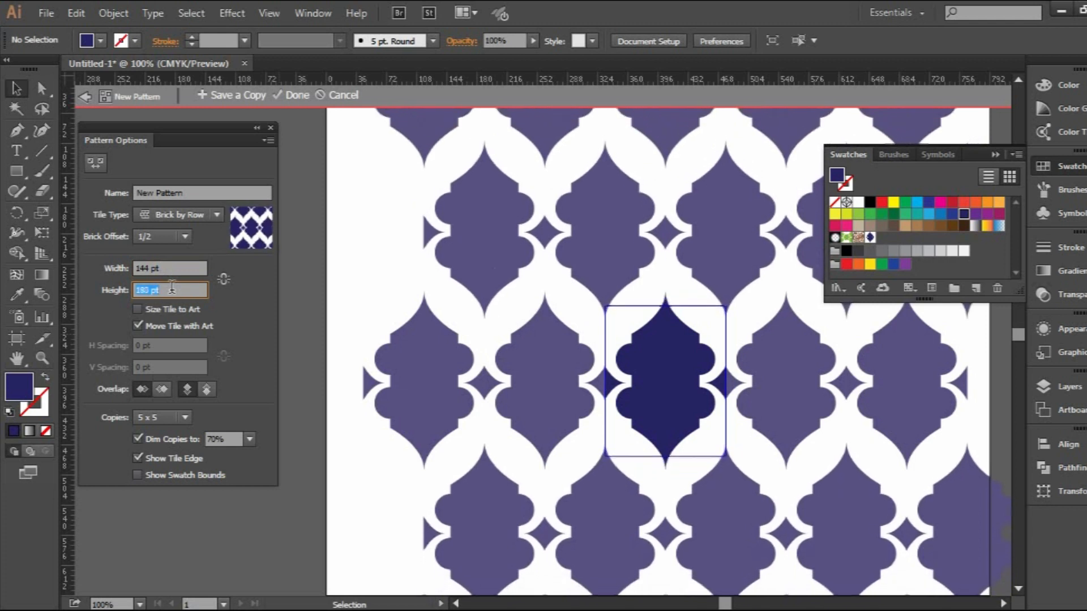
pyautogui.hotkey('shift', 'Down')
pyautogui.hotkey('shift', 'Down')
pyautogui.hotkey('shift', 'Down')
pyautogui.hotkey('shift', 'Down')
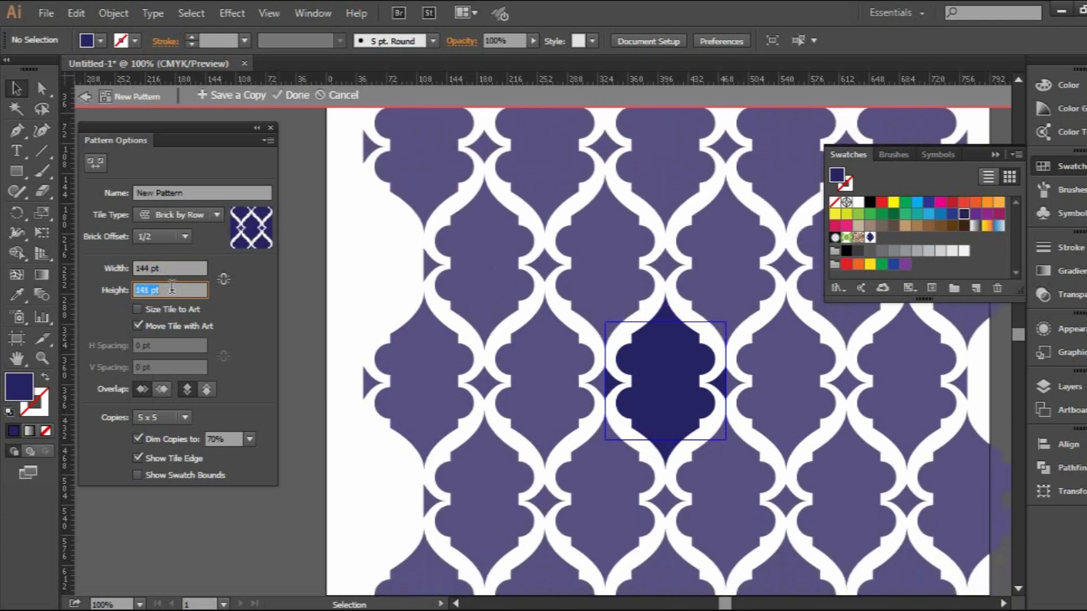
pyautogui.press('Down')
pyautogui.press('Down')
pyautogui.press('Down')
pyautogui.press('Down')
pyautogui.press('Down')
pyautogui.press('Down')
pyautogui.press('Down')
pyautogui.press('Up')
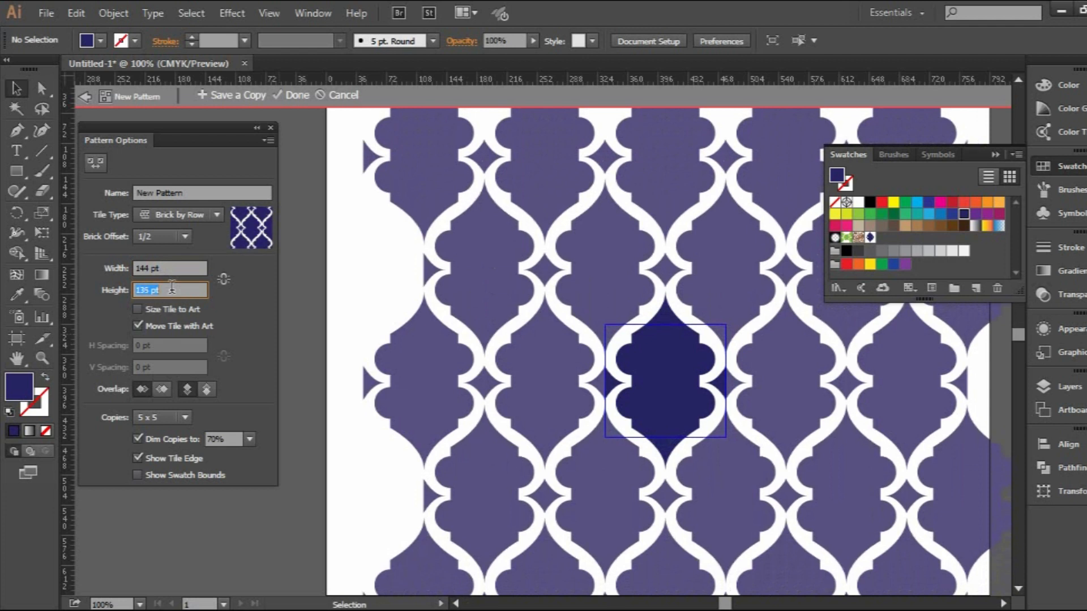
pyautogui.press('Up')
pyautogui.press('Up')
pyautogui.press('Up')
pyautogui.press('Up')
pyautogui.press('Up')
pyautogui.press('Up')
pyautogui.press('Up')
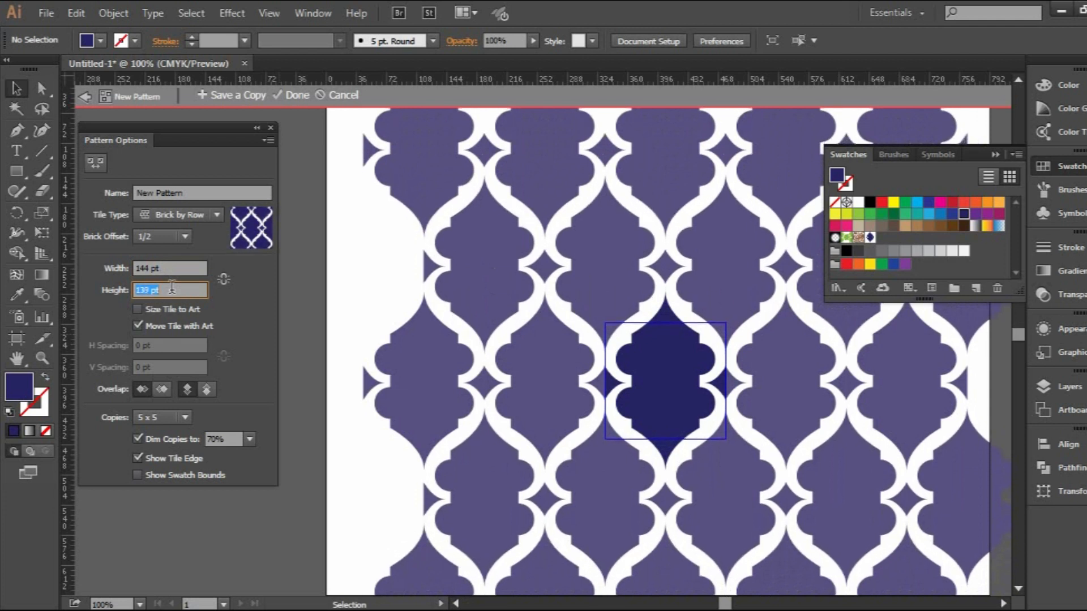
pyautogui.press('Up')
pyautogui.press('Up')
pyautogui.press('Up')
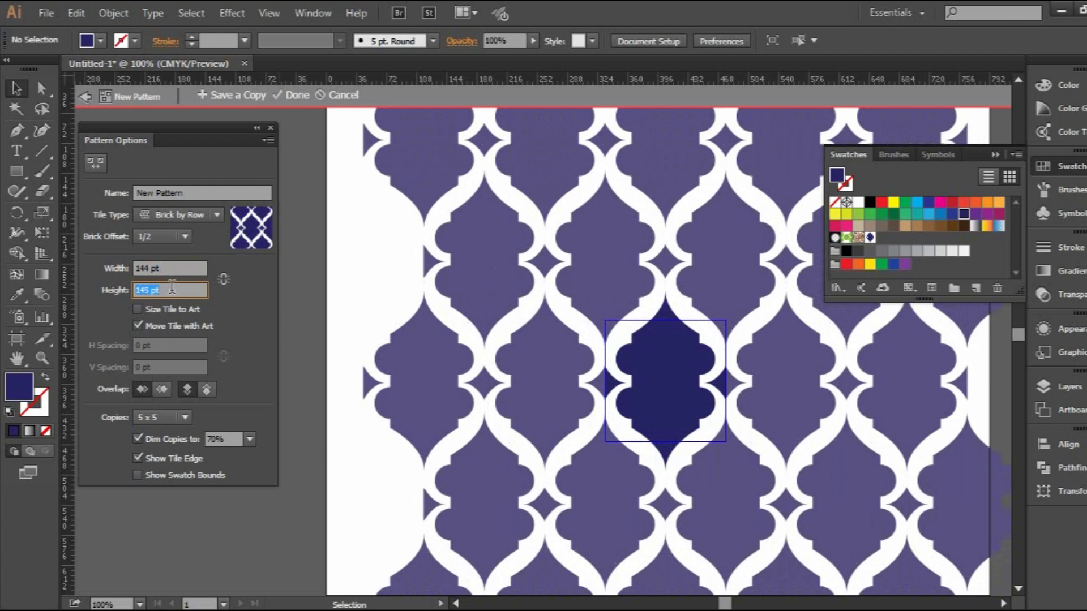
pyautogui.press('Up')
pyautogui.press('Up')
pyautogui.press('Up')
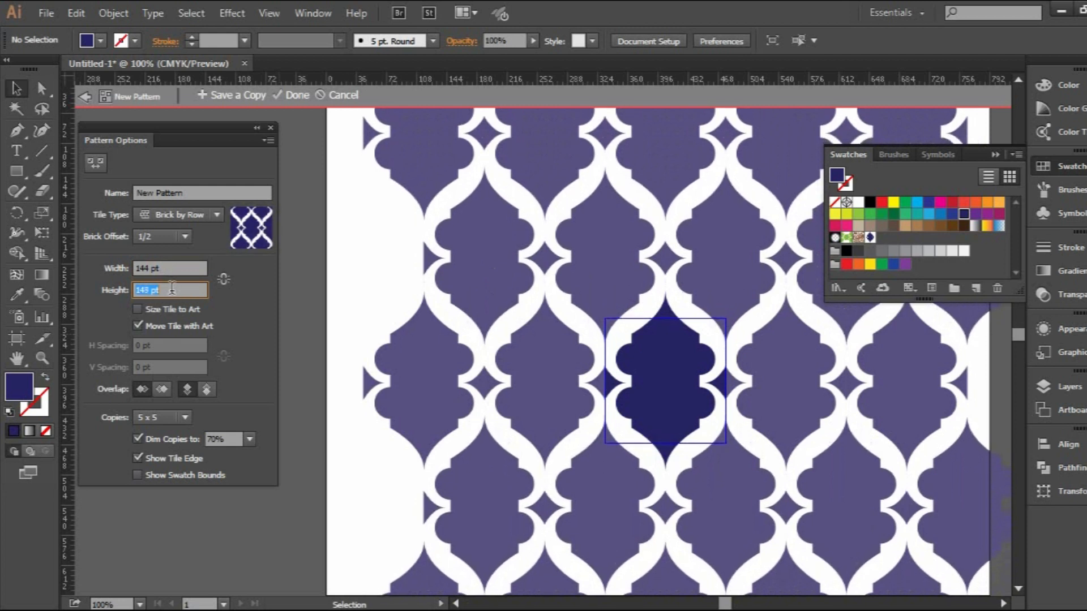
pyautogui.click(292, 95)
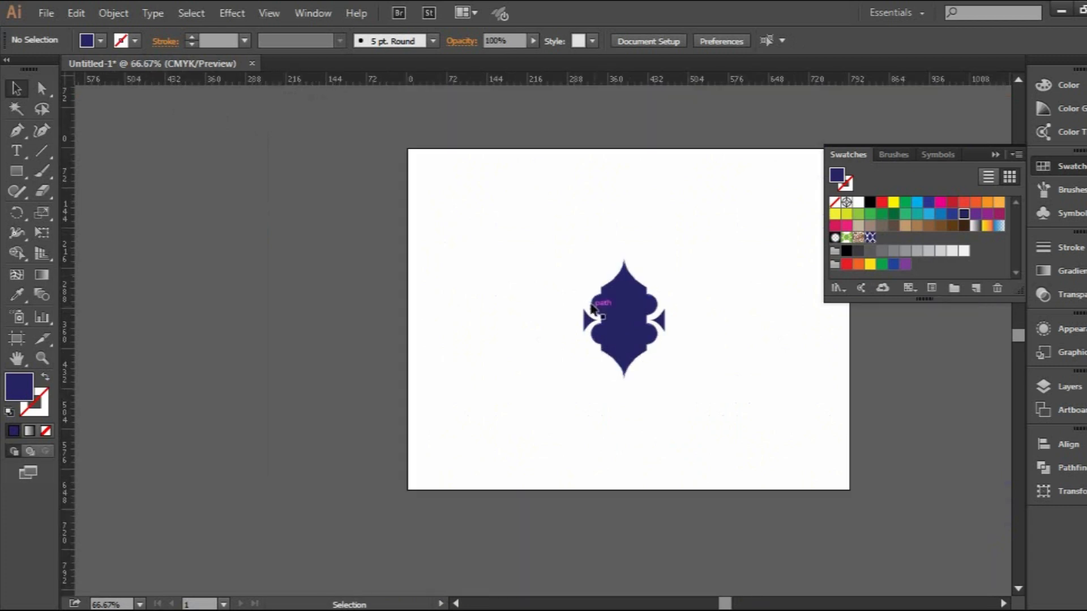
# Step: Move the ornament off the artboard to the empty canvas area beside its lower right
pyautogui.hotkey('ctrl', '-')
pyautogui.moveTo(472, 343); pyautogui.dragTo(904, 415)
# Step: Draw a rectangle covering the whole artboard and fill it with the new ornament pattern swatch
pyautogui.click(16, 171)
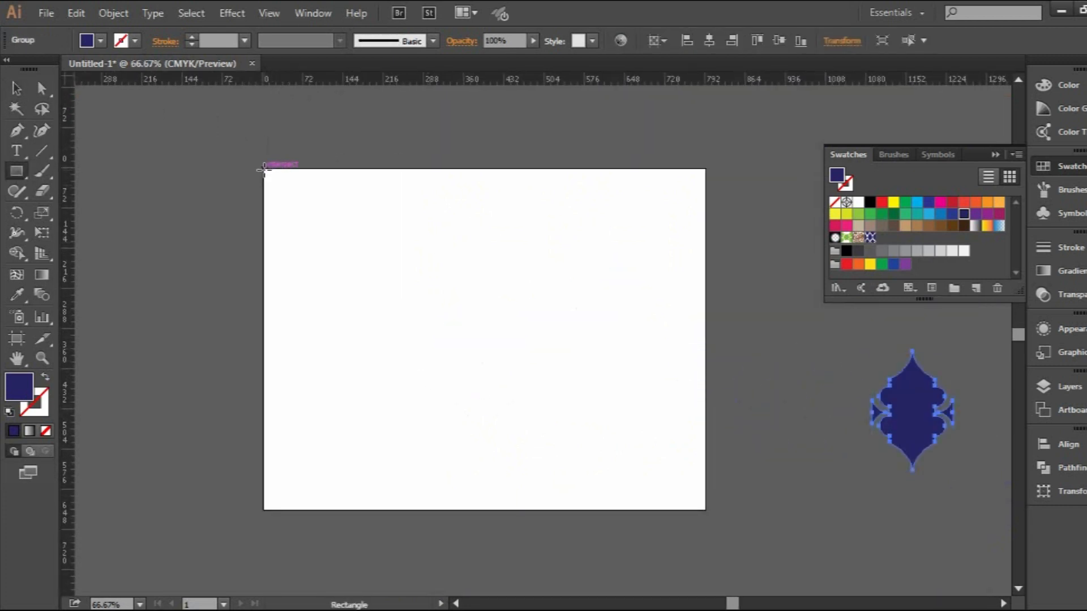
pyautogui.moveTo(264, 169); pyautogui.dragTo(705, 509)
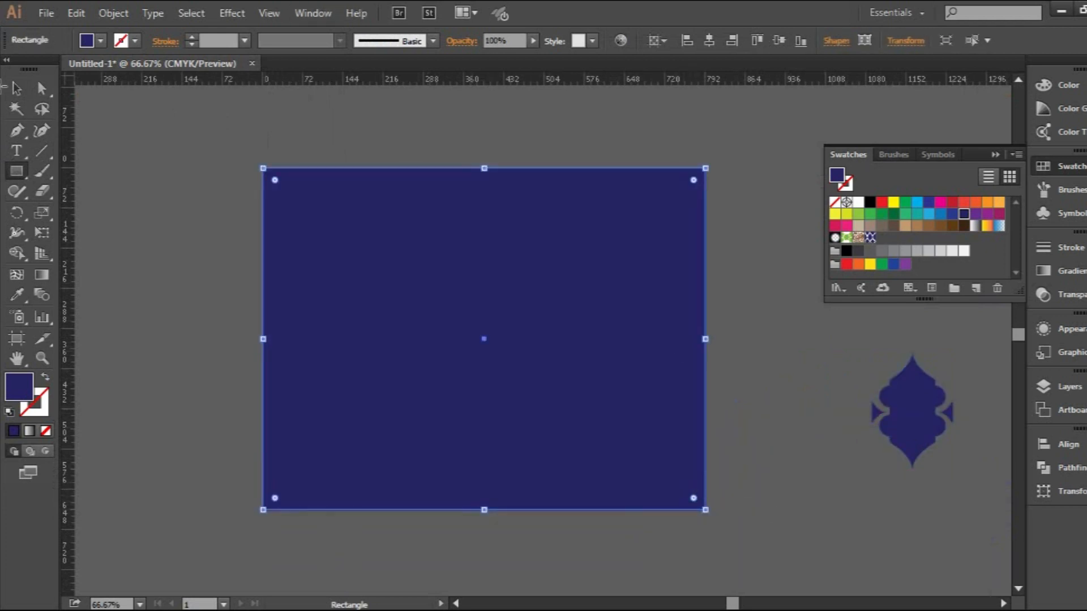
pyautogui.click(870, 237)
pyautogui.click(17, 88)
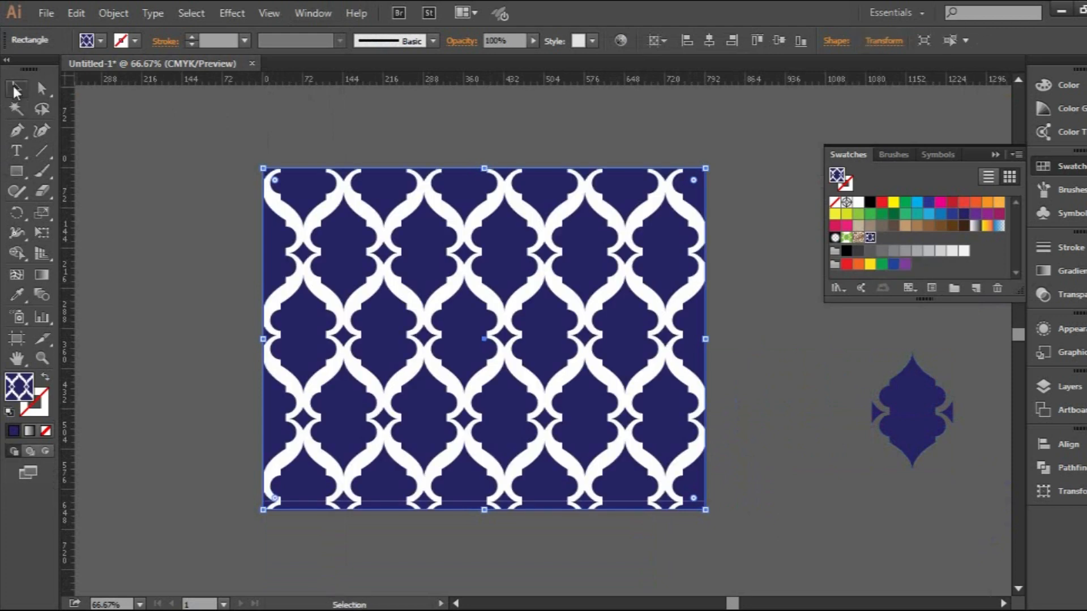
# Step: Start the Scale transformation on the rectangle with Transform Objects turned off, so only the pattern is scaled
pyautogui.click(114, 13)
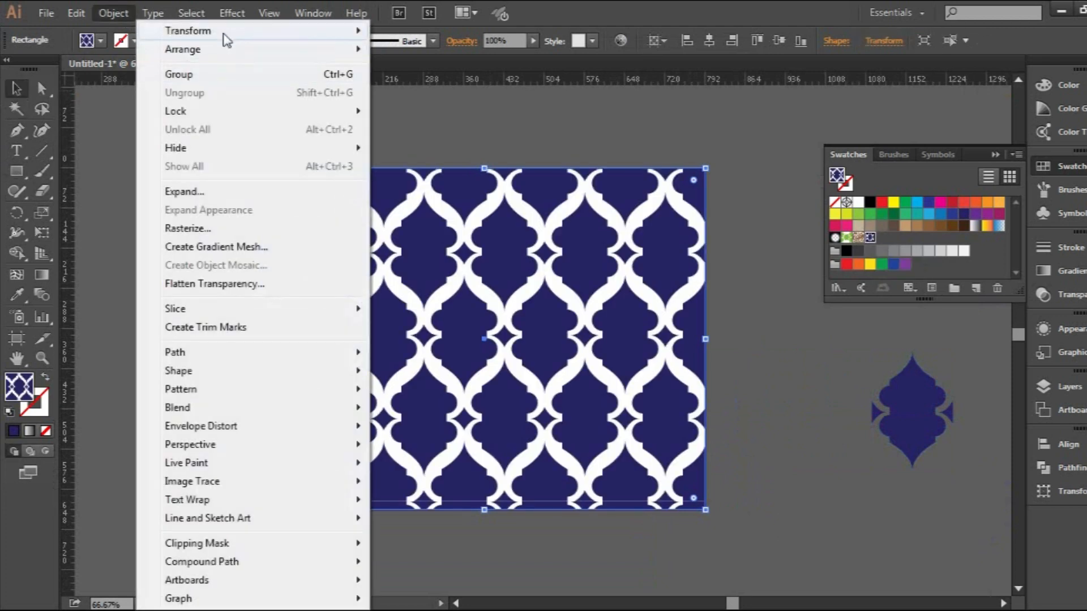
pyautogui.moveTo(229, 33)
pyautogui.click(420, 112)
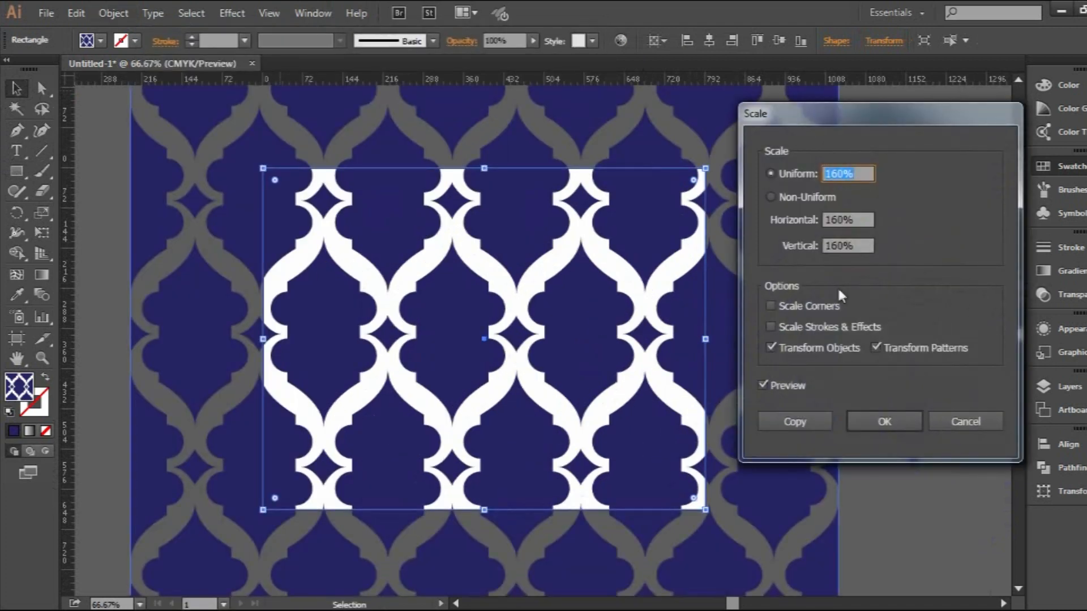
pyautogui.click(770, 348)
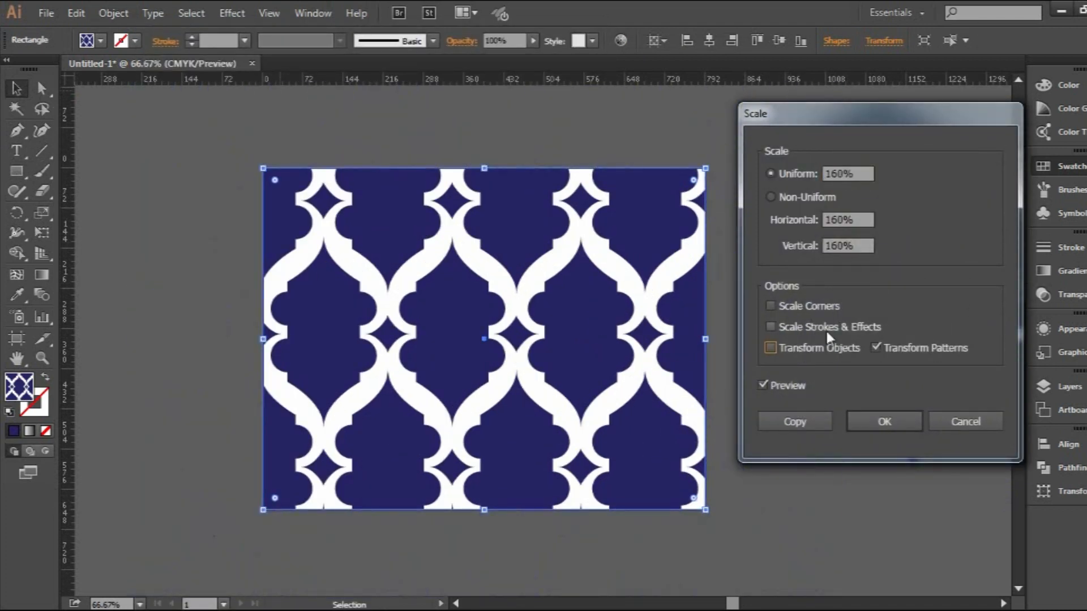
# Step: Set the pattern's uniform scale to 60%, apply it, and deselect the rectangle
pyautogui.click(852, 174)
pyautogui.scroll(-20, 852, 174)
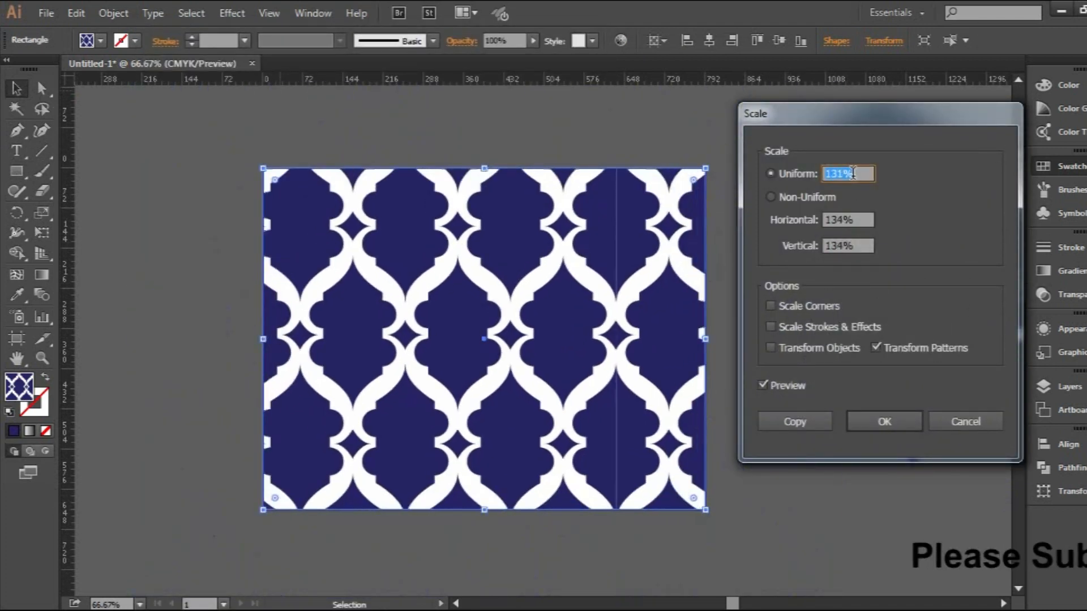
pyautogui.scroll(-20, 852, 173)
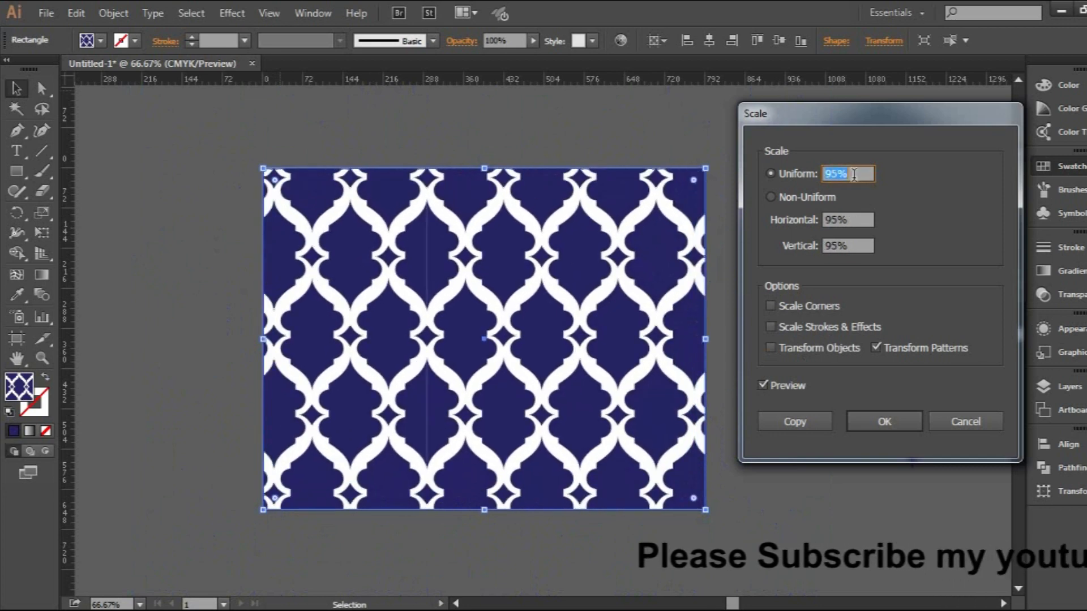
pyautogui.scroll(-20, 854, 174)
pyautogui.scroll(-2, 854, 173)
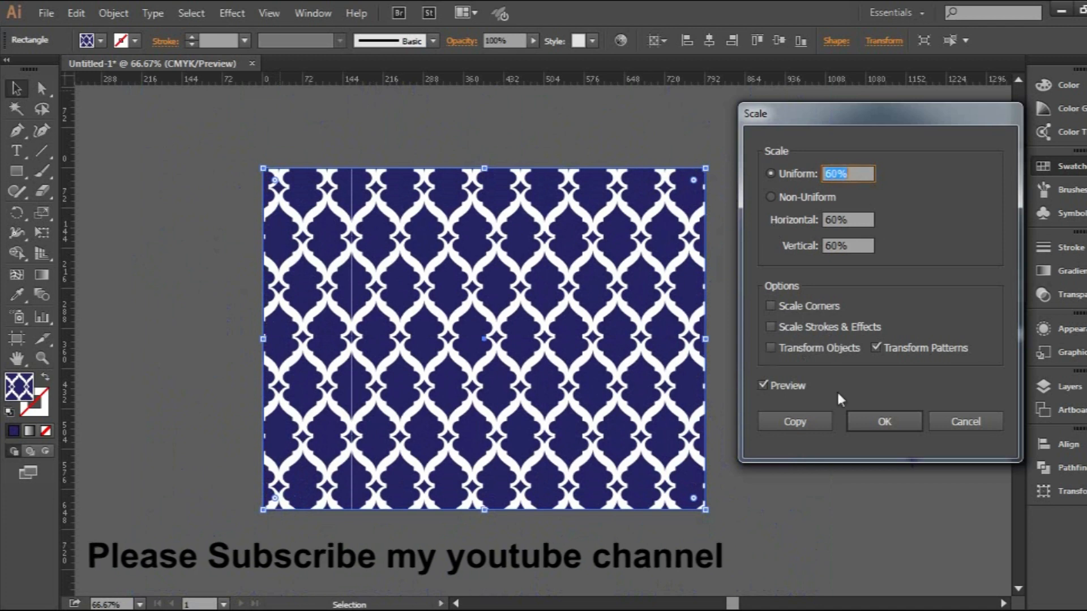
pyautogui.click(886, 422)
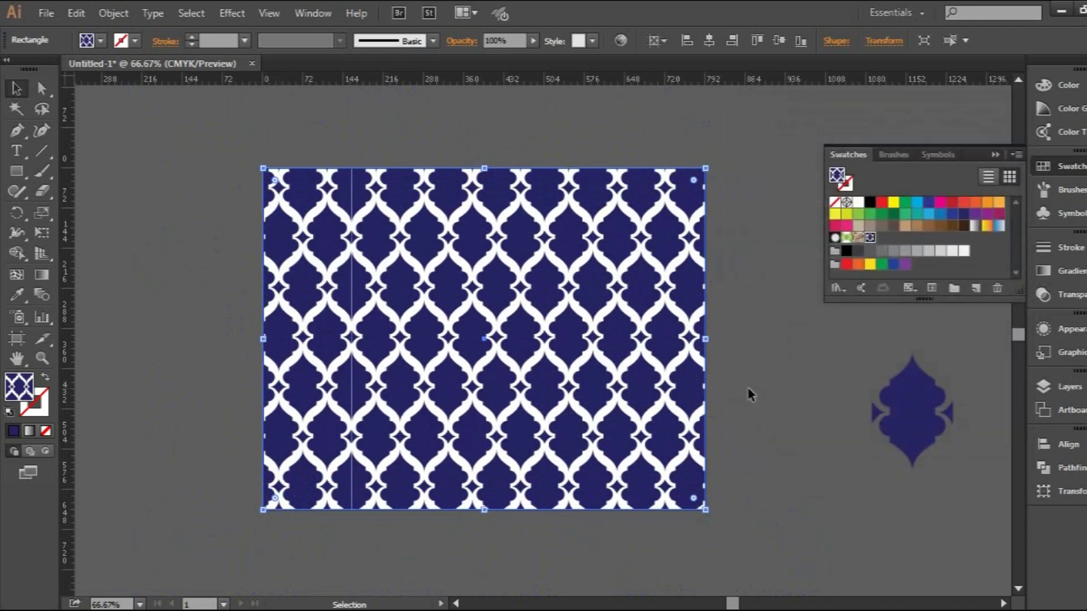
pyautogui.click(747, 393)
pyautogui.hotkey('ctrl', '1')
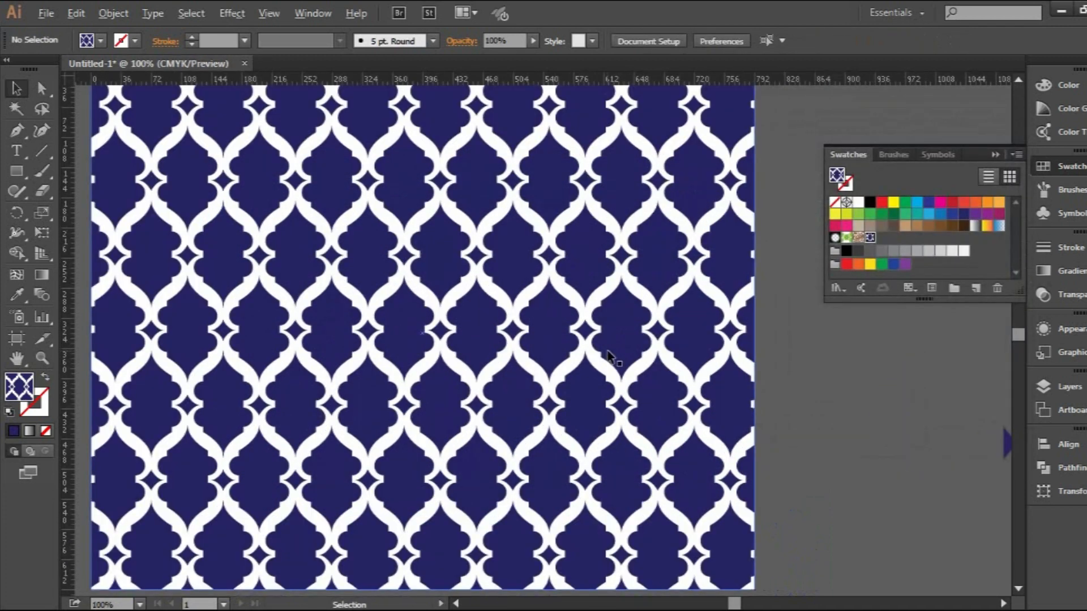